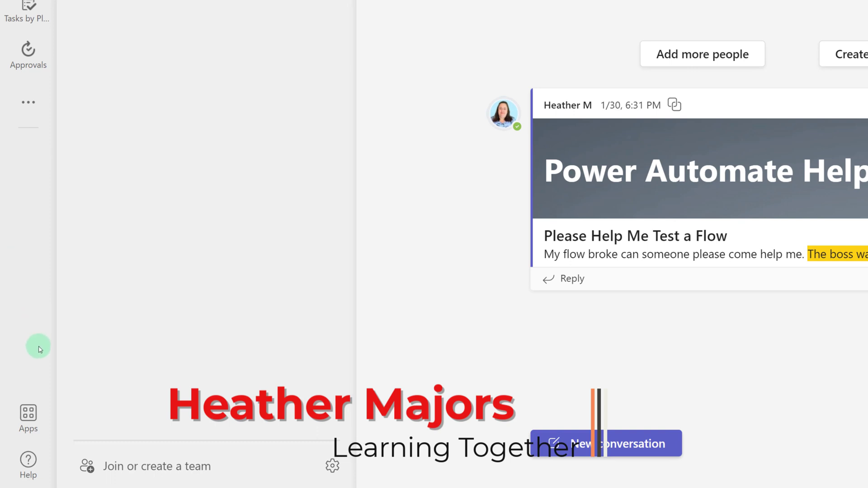
Step: Search the Teams app store for "workflo" and open the Workflows app by Microsoft Corporation
{"action": "left_click", "coordinate": [32, 415]}
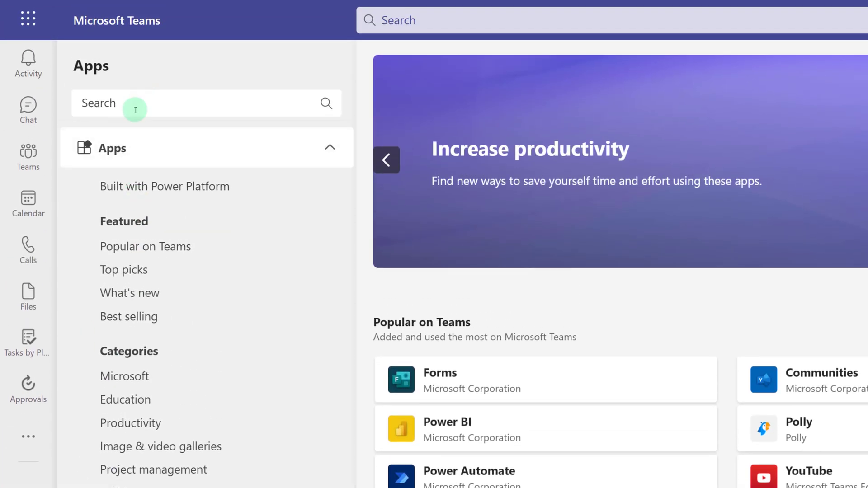
{"action": "left_click", "coordinate": [135, 107]}
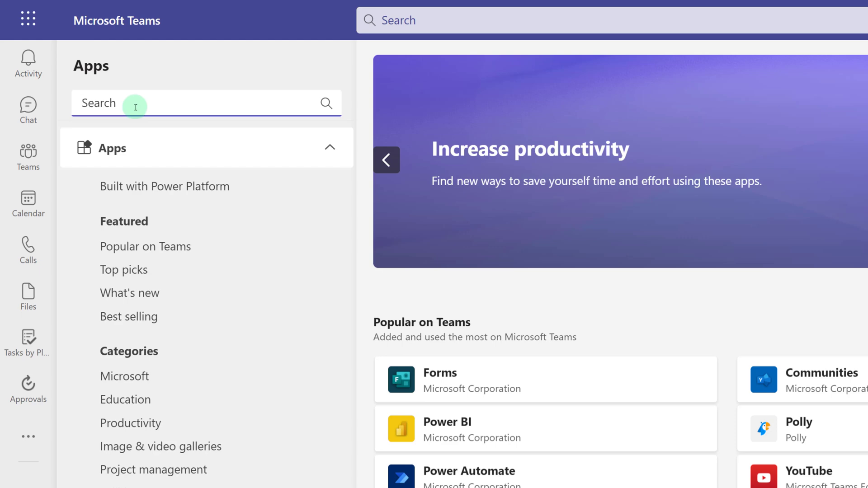
{"action": "type", "text": "workflo"}
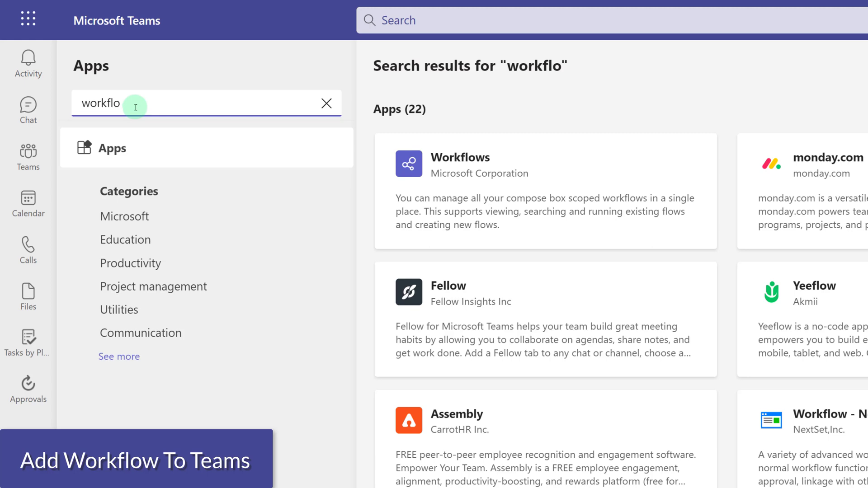
{"action": "left_click", "coordinate": [544, 176]}
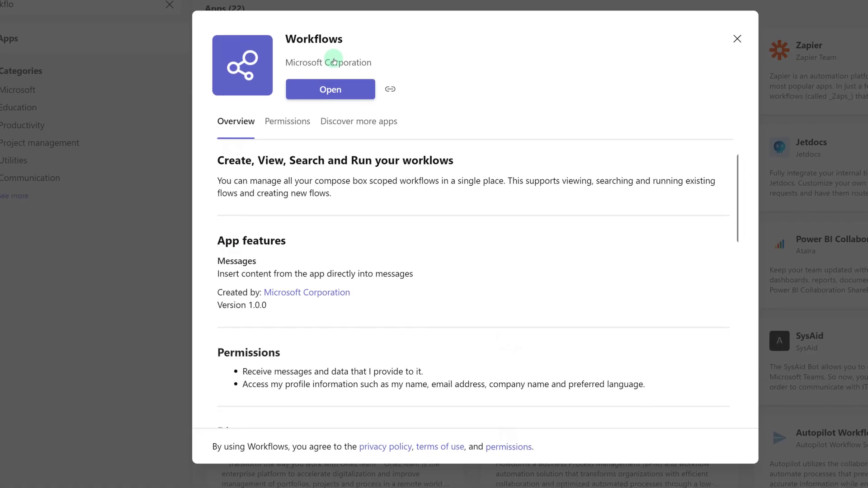
{"action": "left_click", "coordinate": [337, 90]}
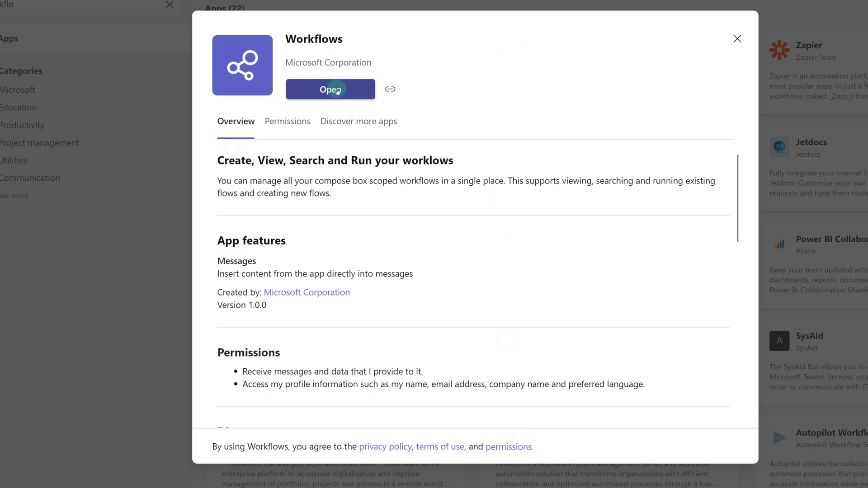
{"action": "left_click", "coordinate": [337, 90]}
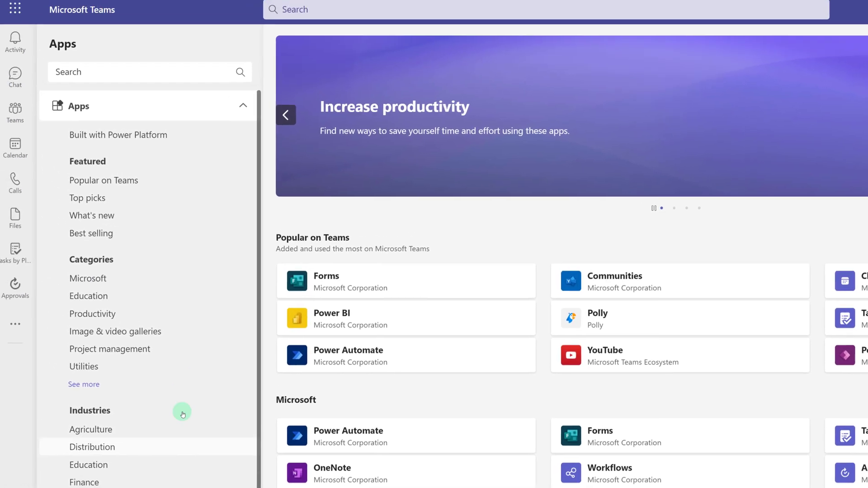
Step: Browse the Editors' picks category of the Workflows templates
{"action": "left_click", "coordinate": [249, 111]}
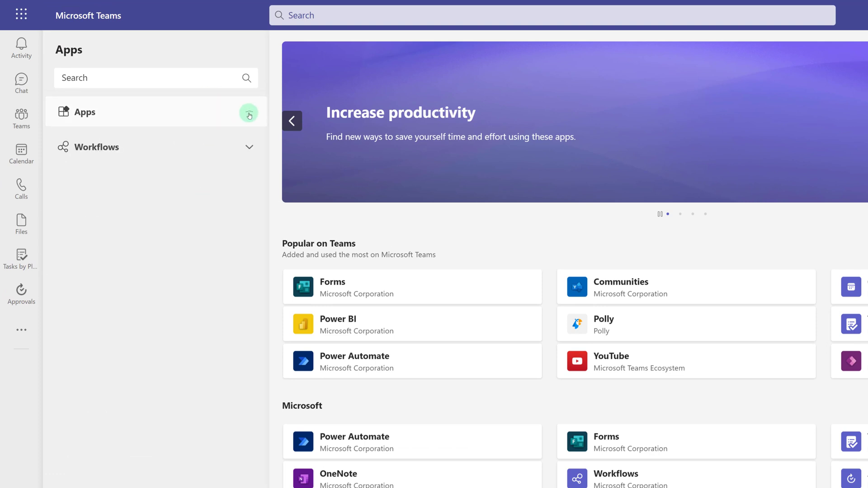
{"action": "left_click", "coordinate": [254, 149]}
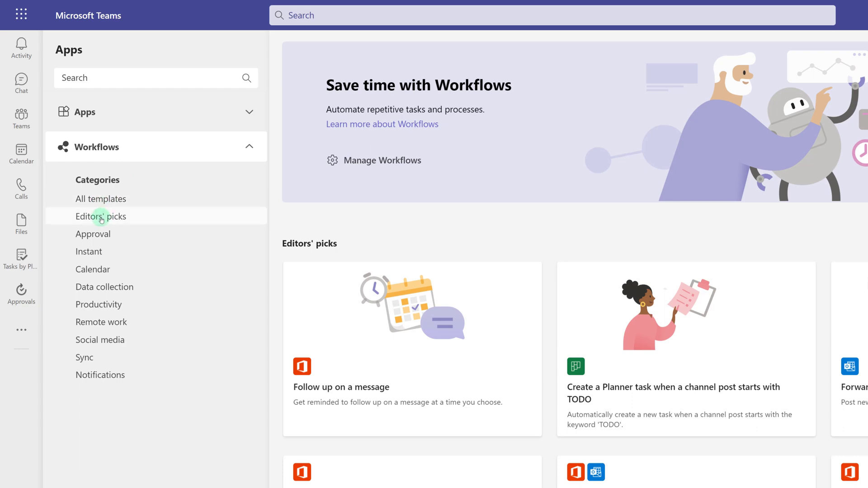
{"action": "left_click", "coordinate": [100, 217]}
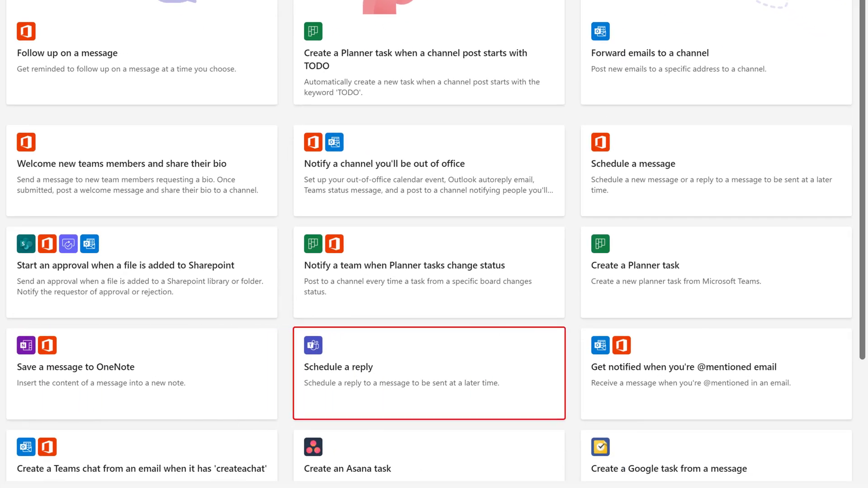
{"action": "left_click", "coordinate": [712, 314]}
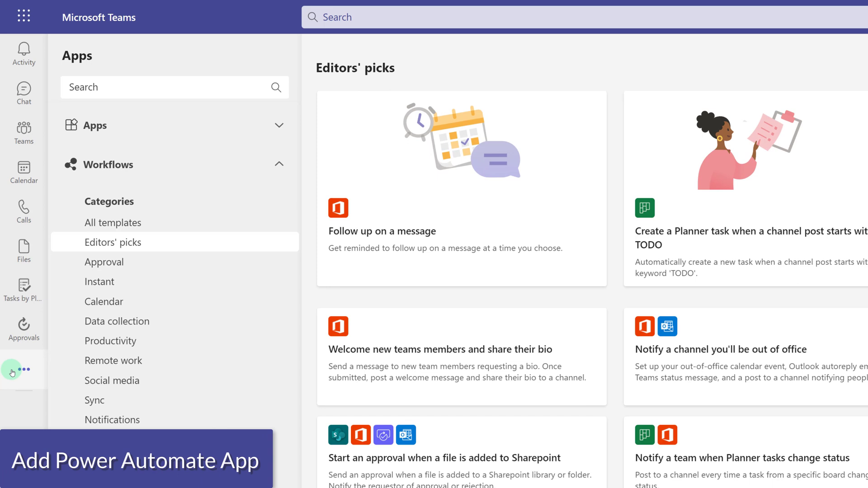
Step: Search the additional Teams apps for Power Automate, open it and pin it to the app bar
{"action": "left_click", "coordinate": [21, 372]}
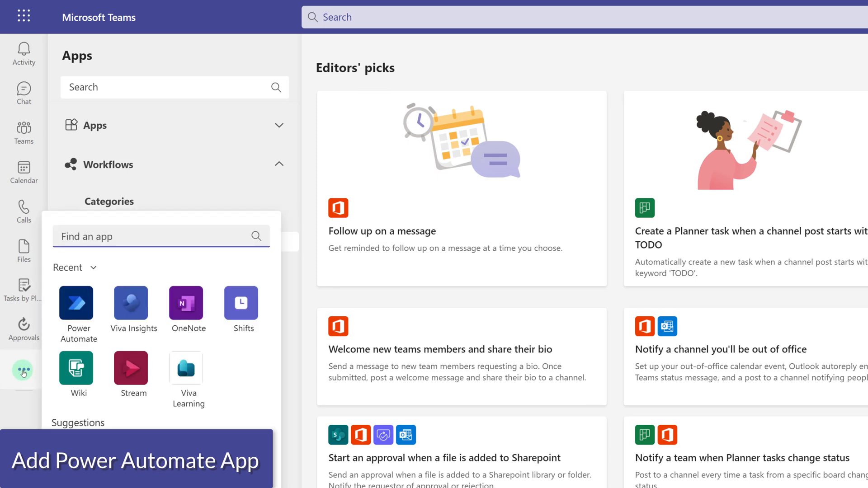
{"action": "left_click", "coordinate": [64, 305]}
{"action": "left_click", "coordinate": [79, 318]}
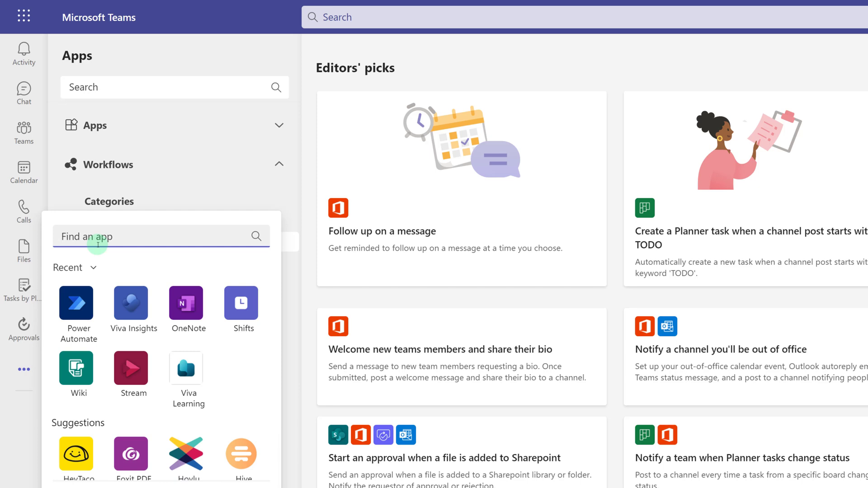
{"action": "type", "text": "Power Automate"}
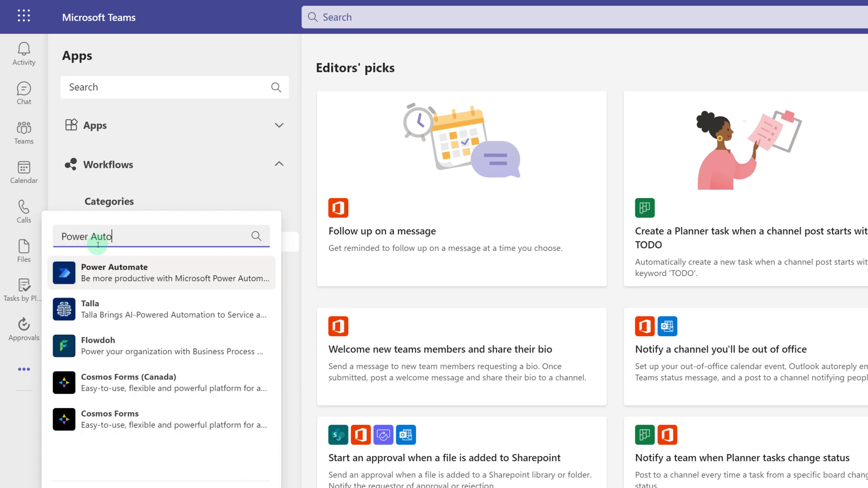
{"action": "left_click", "coordinate": [121, 266]}
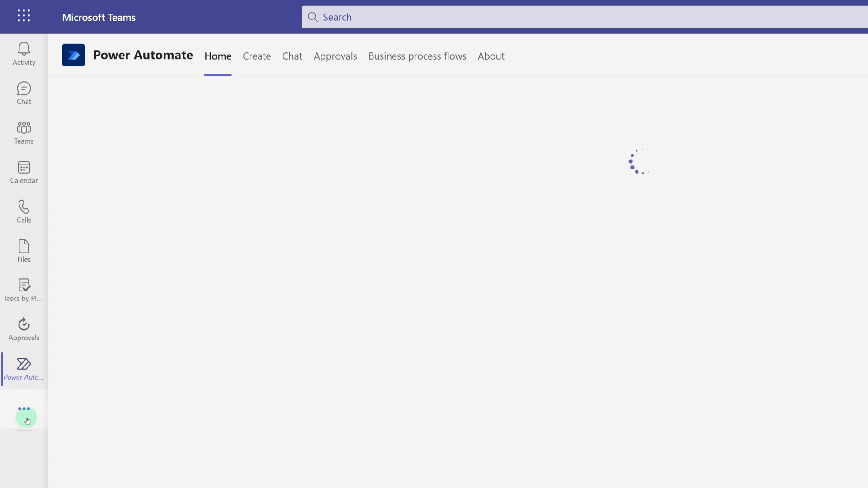
{"action": "right_click", "coordinate": [24, 369]}
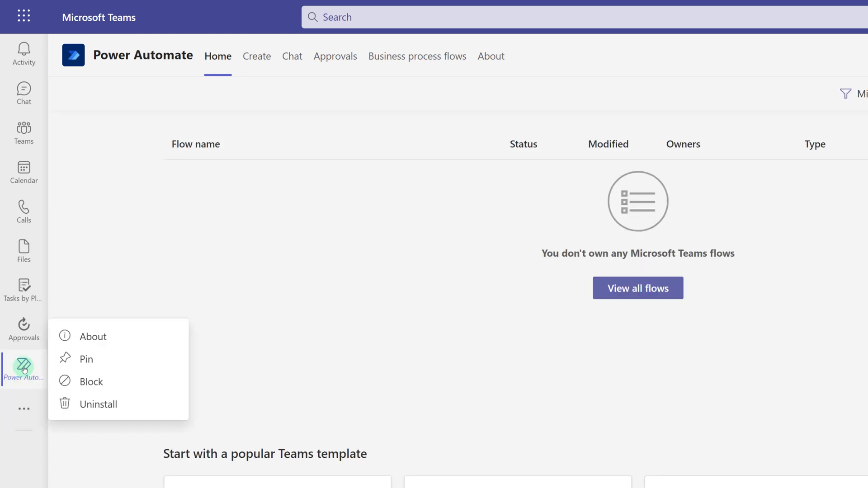
{"action": "left_click", "coordinate": [86, 359]}
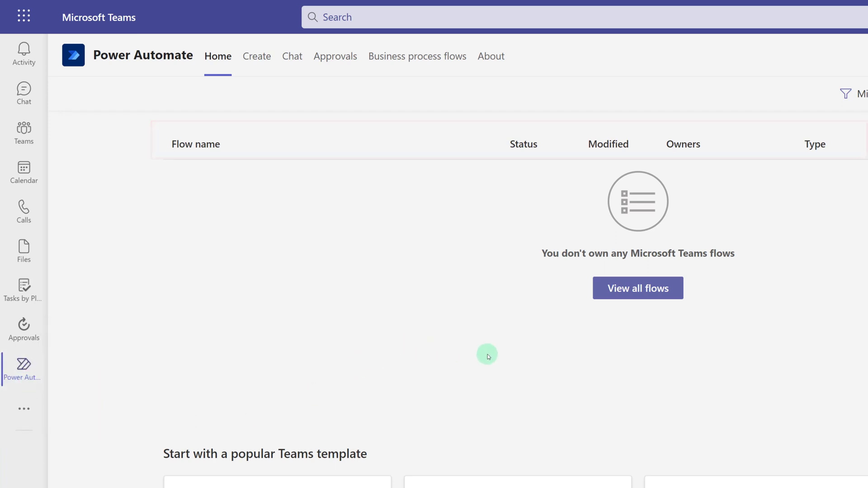
Step: Browse the Power Automate flow templates with the filter on All templates and back on Microsoft Teams templates
{"action": "scroll", "coordinate": [487, 352], "scroll_direction": "down", "scroll_amount": 3}
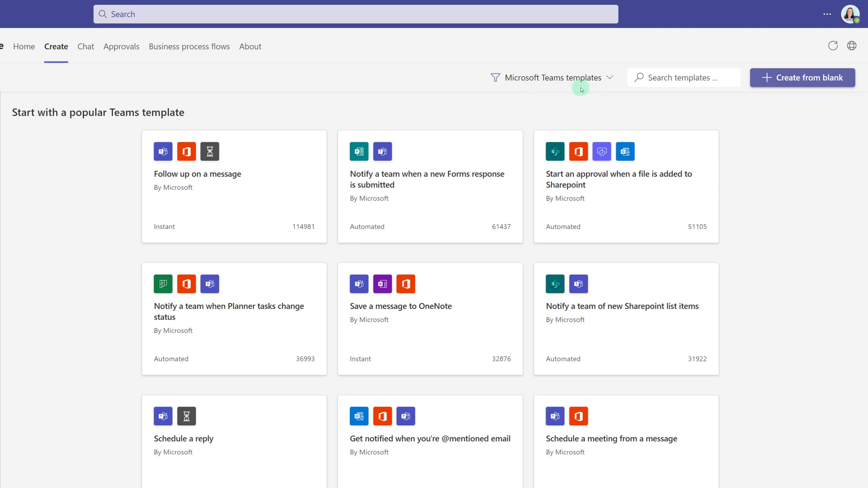
{"action": "left_click", "coordinate": [613, 81]}
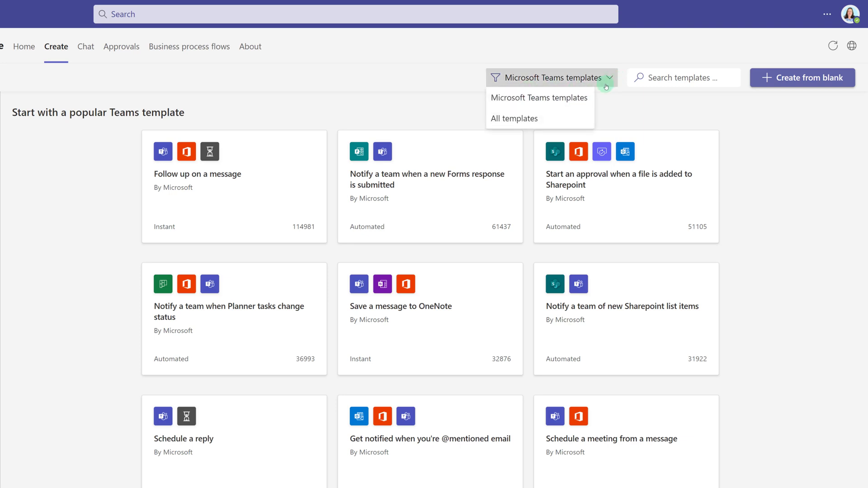
{"action": "left_click", "coordinate": [563, 125]}
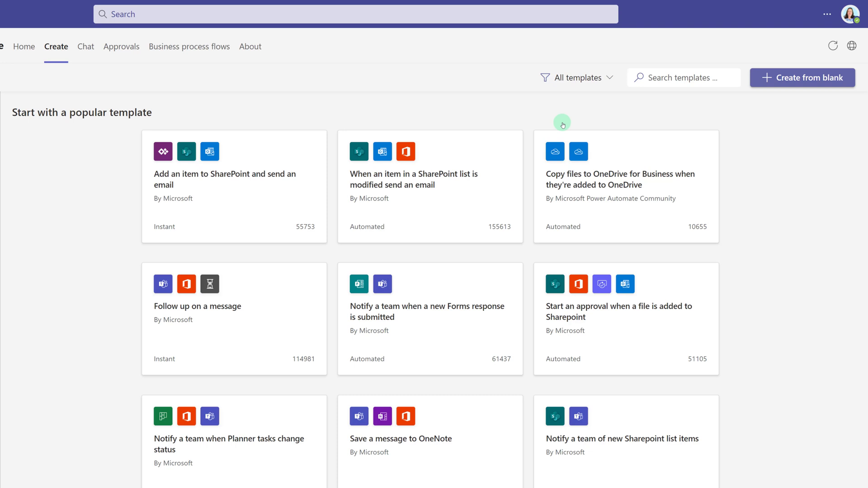
{"action": "left_click", "coordinate": [606, 78]}
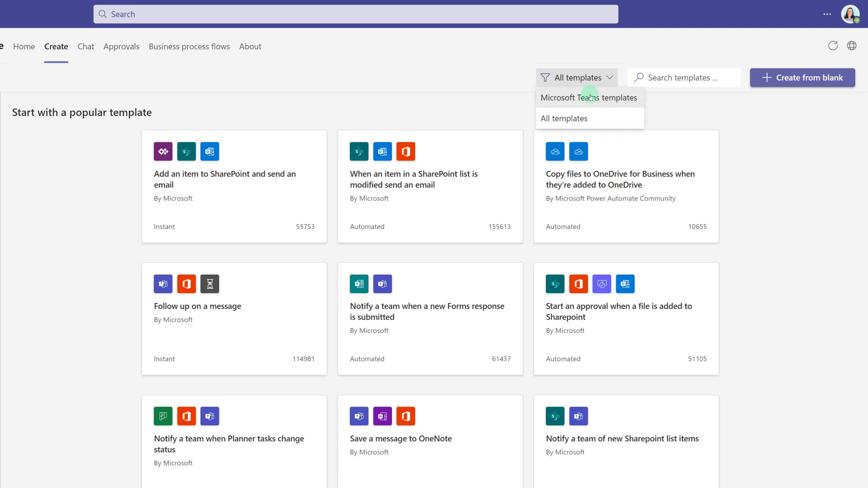
{"action": "left_click", "coordinate": [591, 99]}
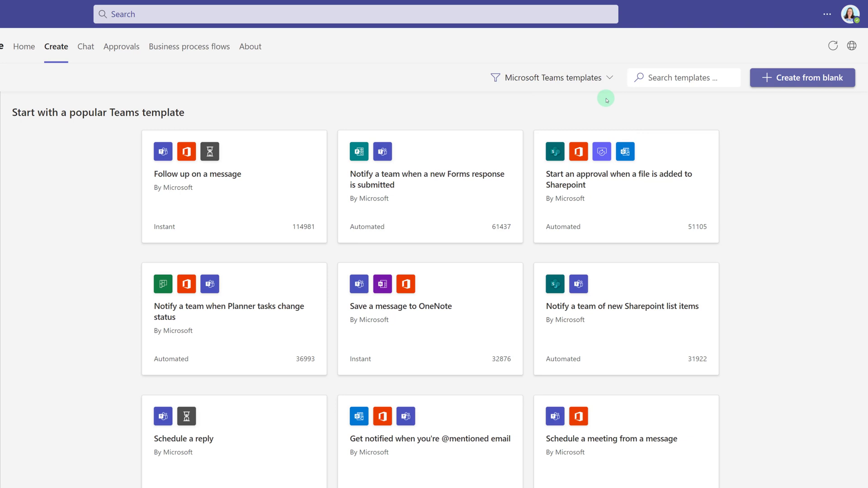
Step: Search the flow templates for "onenote" and start a flow from the Save a message to OneNote template
{"action": "left_click", "coordinate": [660, 78]}
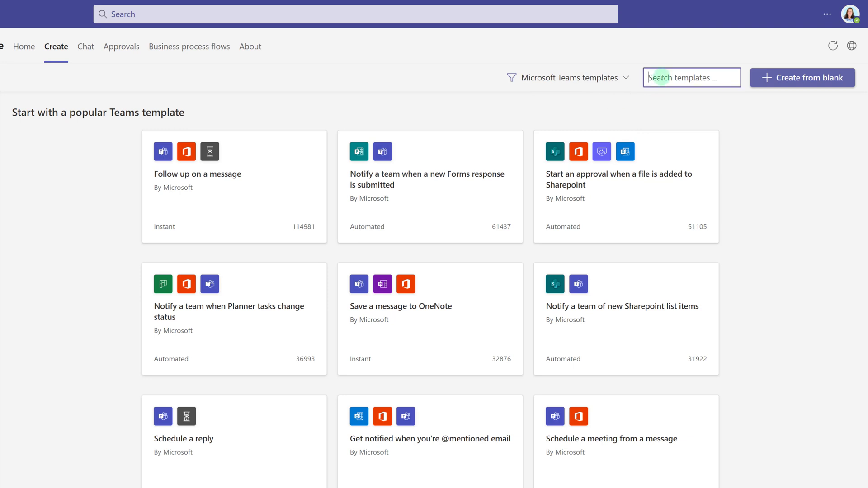
{"action": "type", "text": "onenote"}
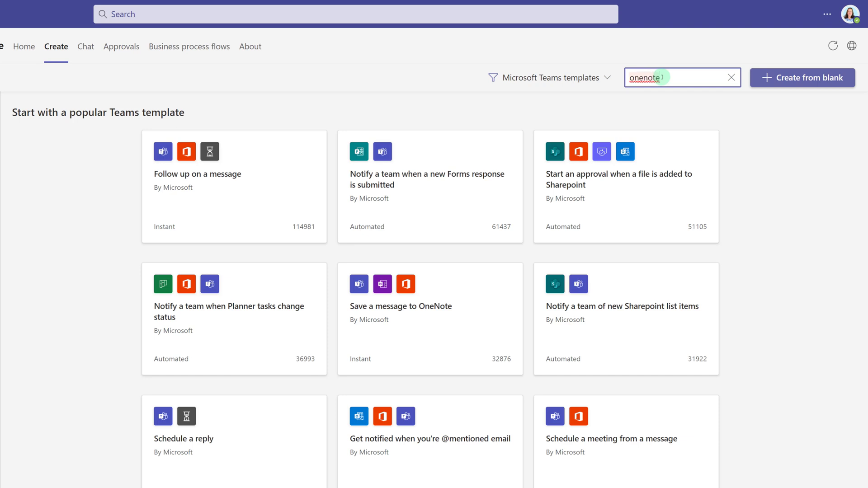
{"action": "key", "text": "Return"}
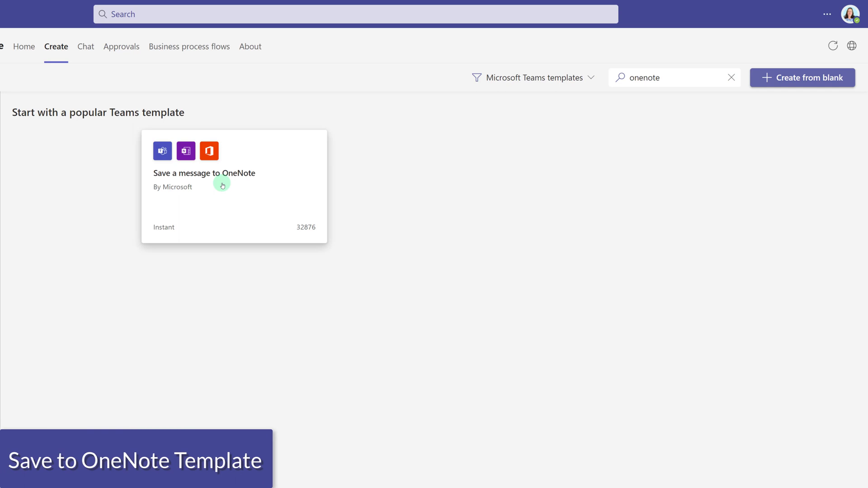
{"action": "left_click", "coordinate": [211, 207]}
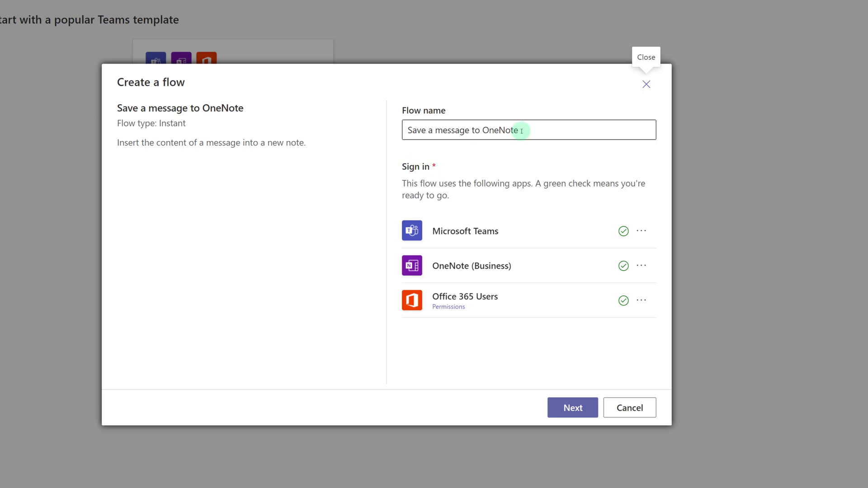
Step: Name the flow "Send FAQ to OneNote", check its Microsoft Teams connection and proceed to the flow setup
{"action": "left_click_drag", "start_coordinate": [520, 131], "coordinate": [400, 128]}
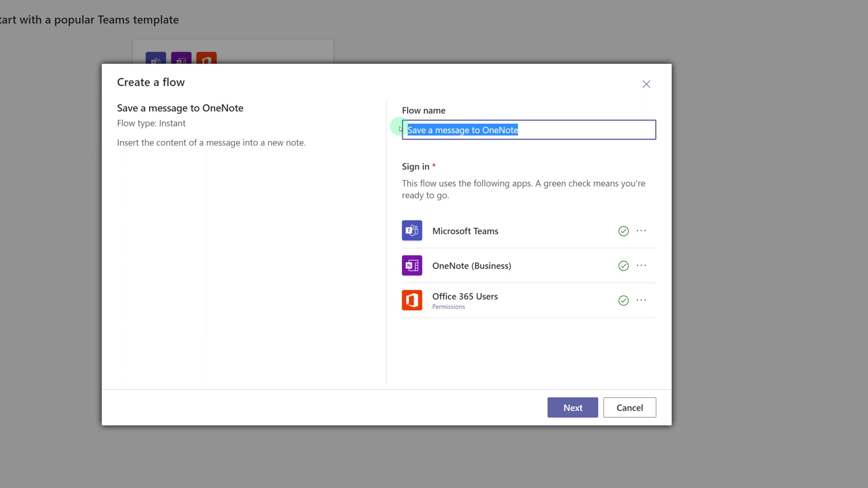
{"action": "type", "text": "Se"}
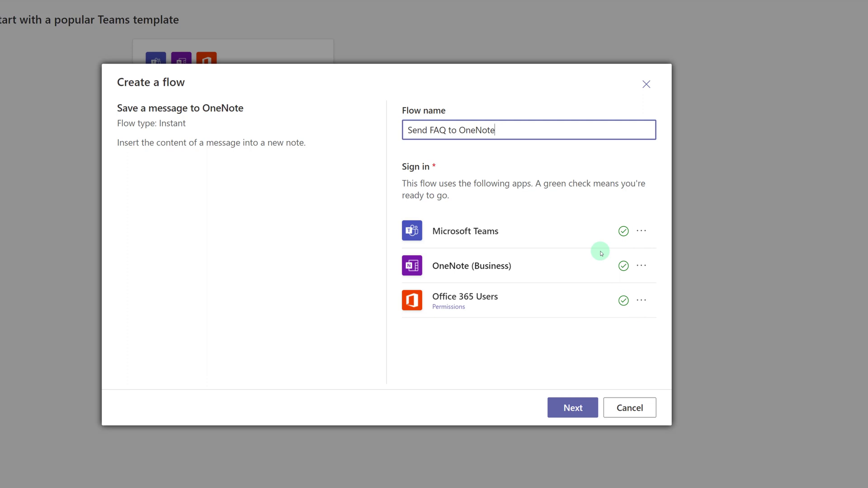
{"action": "left_click", "coordinate": [641, 232]}
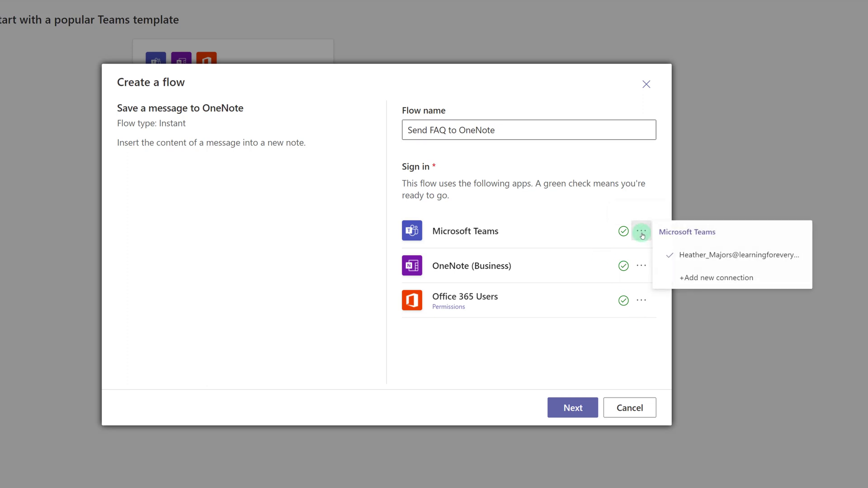
{"action": "left_click", "coordinate": [672, 262]}
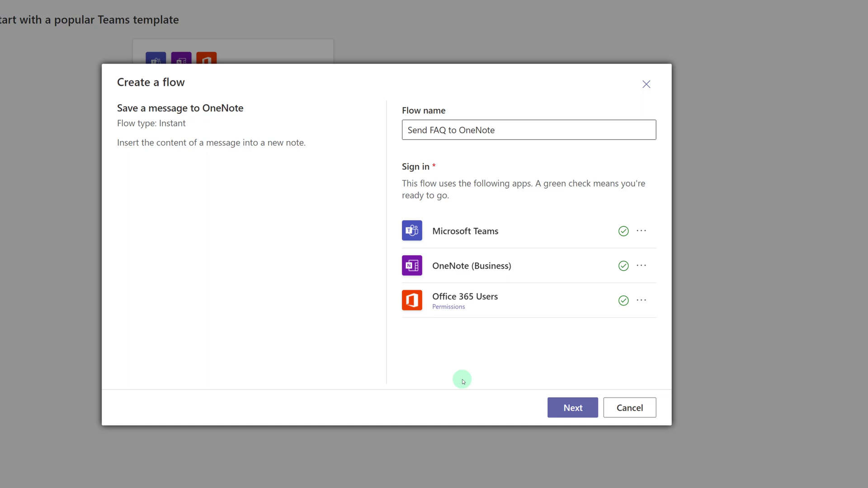
{"action": "left_click", "coordinate": [567, 411]}
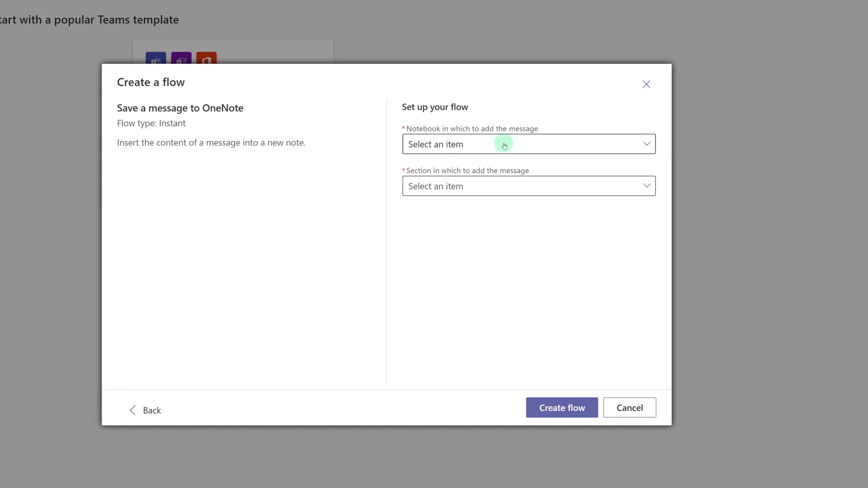
Step: Set the flow's notebook to Work Notes (Demo) and its section to FAQs, and create the flow
{"action": "left_click", "coordinate": [648, 146]}
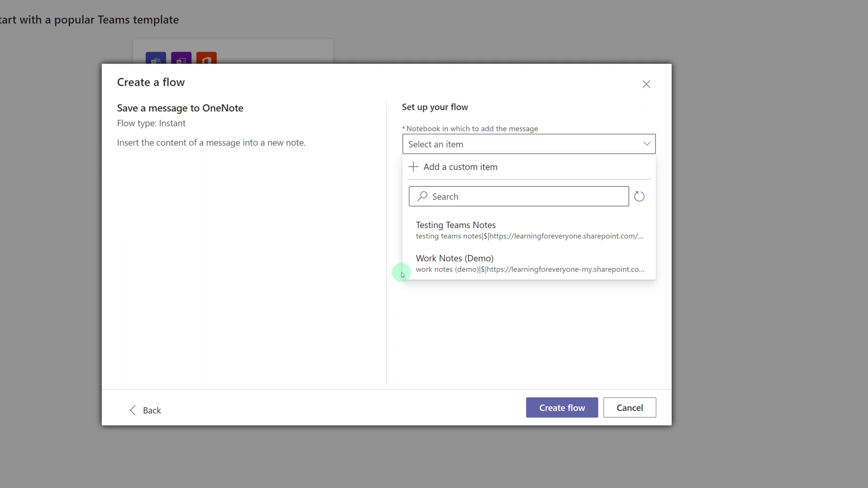
{"action": "left_click", "coordinate": [433, 270]}
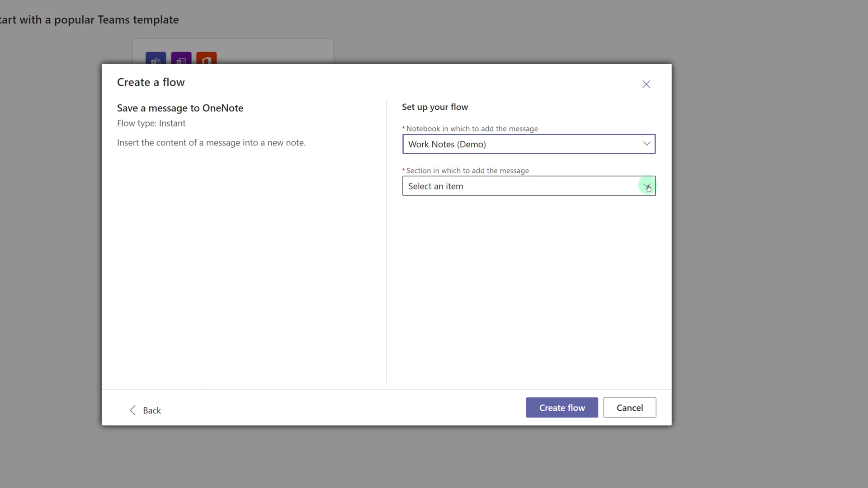
{"action": "left_click", "coordinate": [648, 187]}
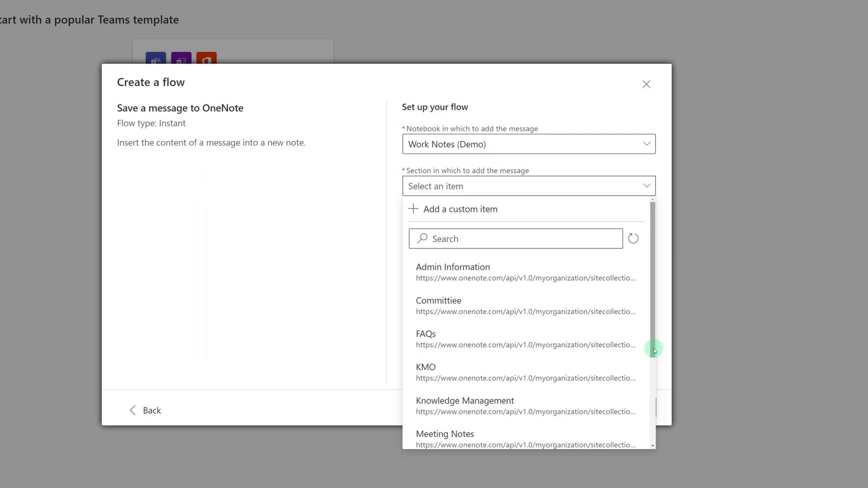
{"action": "scroll", "coordinate": [652, 346], "scroll_direction": "down", "scroll_amount": 1}
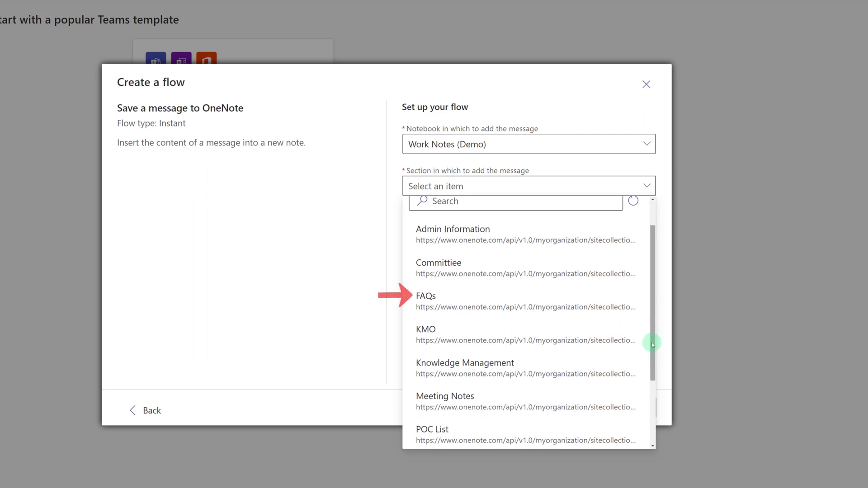
{"action": "left_click", "coordinate": [447, 309]}
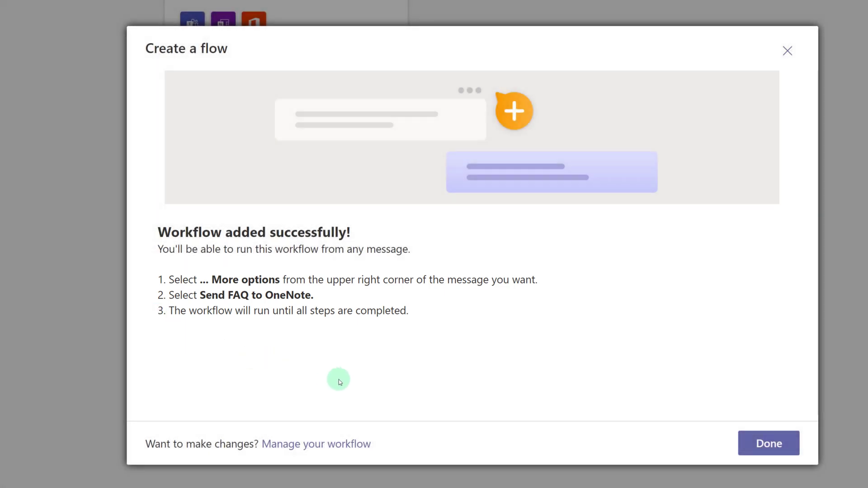
Step: Finish the flow creation and post "This is an important FAQ, send it to onenote." as a new conversation in the team channel
{"action": "left_click", "coordinate": [775, 452]}
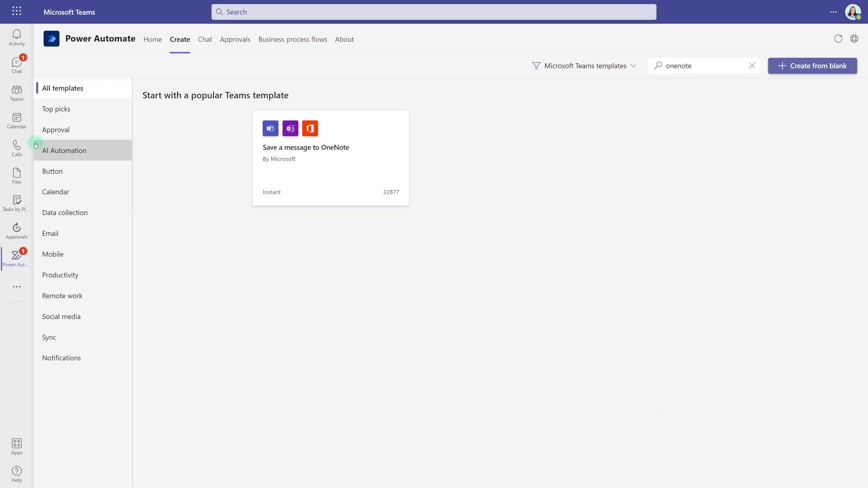
{"action": "left_click", "coordinate": [17, 91]}
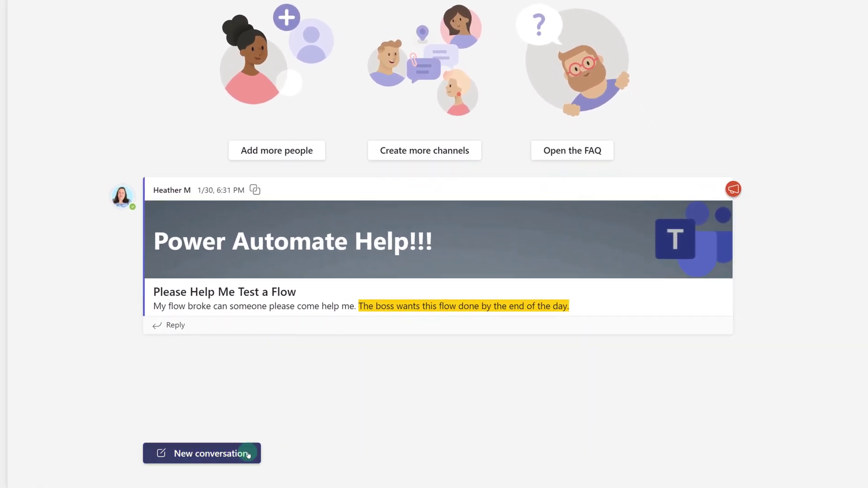
{"action": "left_click", "coordinate": [201, 458]}
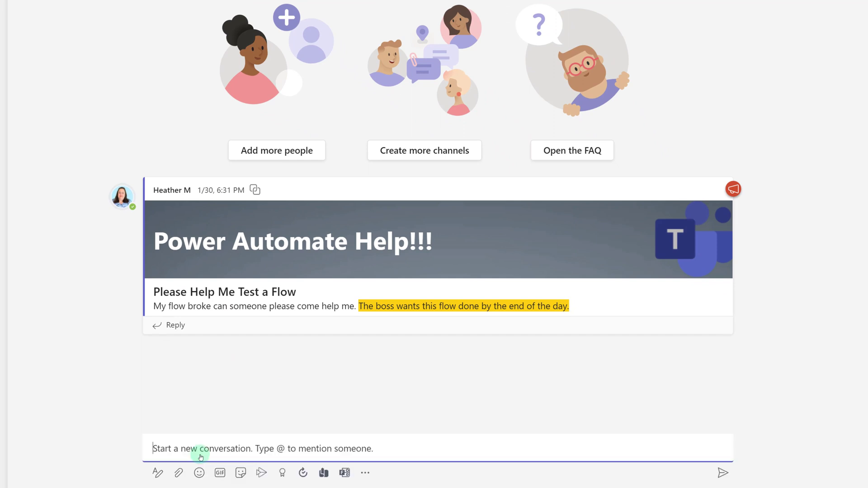
{"action": "type", "text": "This is an im"}
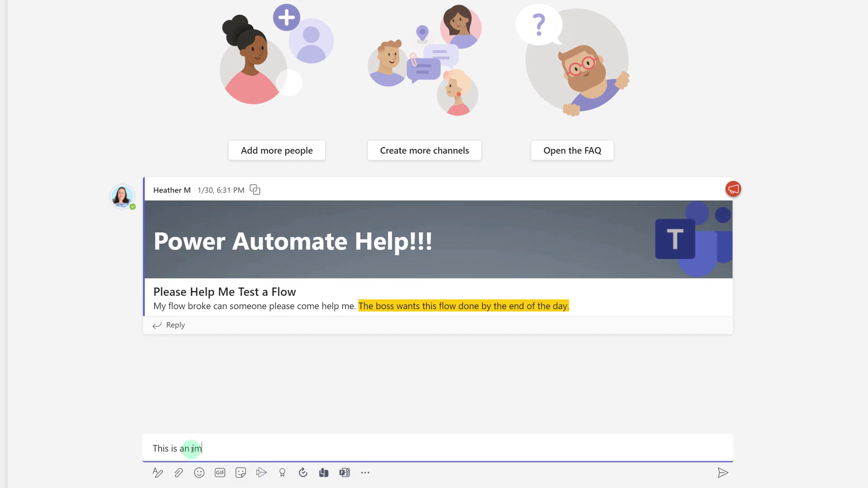
{"action": "type", "text": "portant FAQ, "}
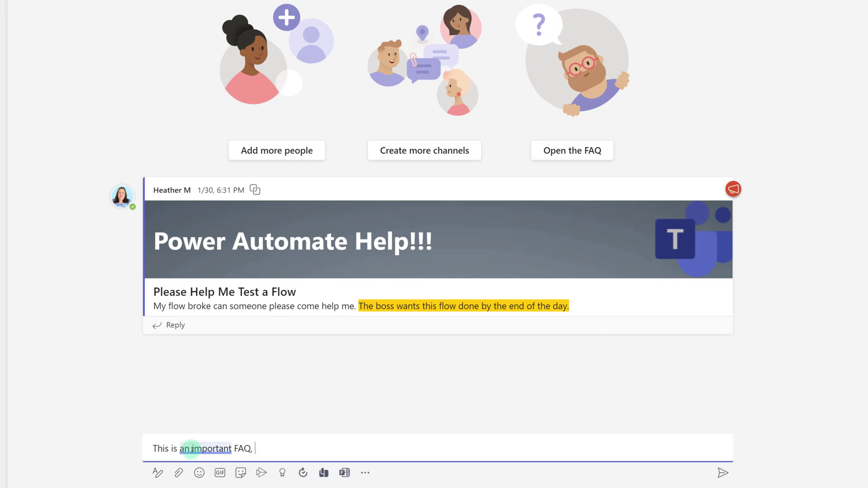
{"action": "type", "text": "send it to onenote."}
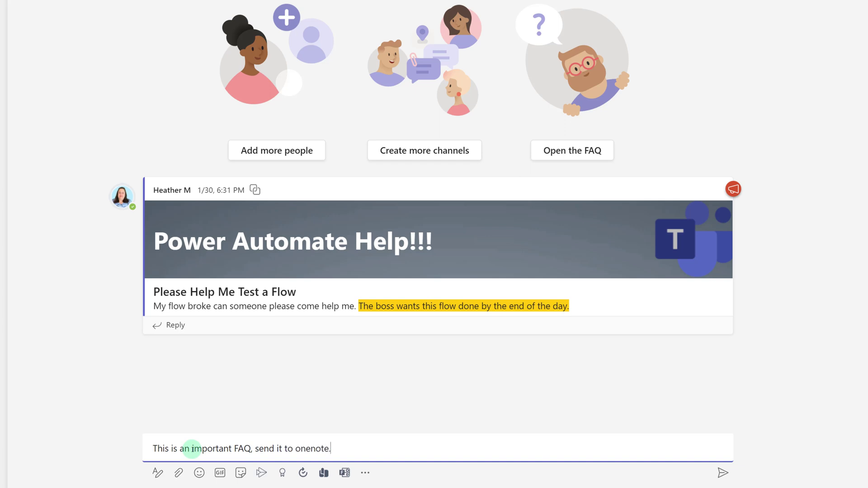
{"action": "key", "text": "Return"}
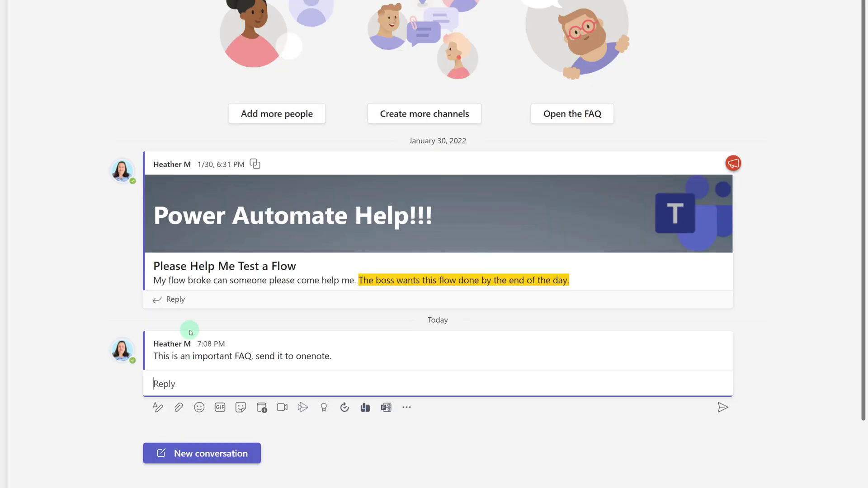
Step: Run the Send FAQ to OneNote workflow on the newly posted FAQ message
{"action": "mouse_move", "coordinate": [318, 341]}
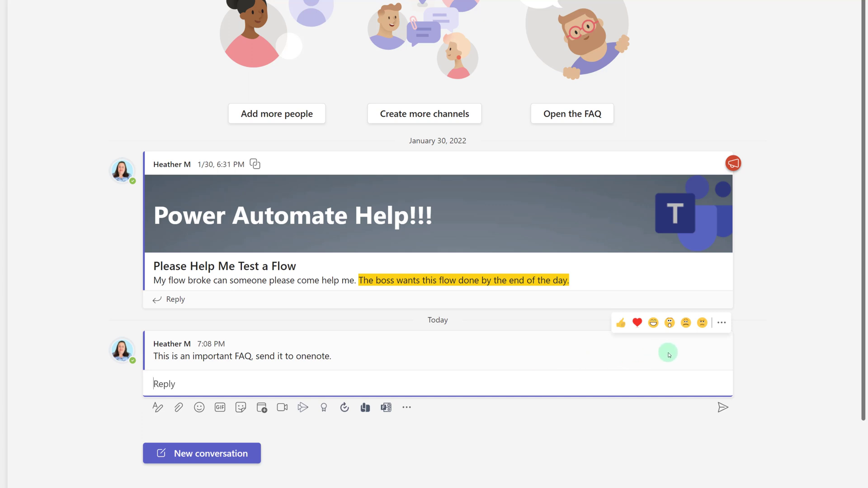
{"action": "left_click", "coordinate": [724, 326]}
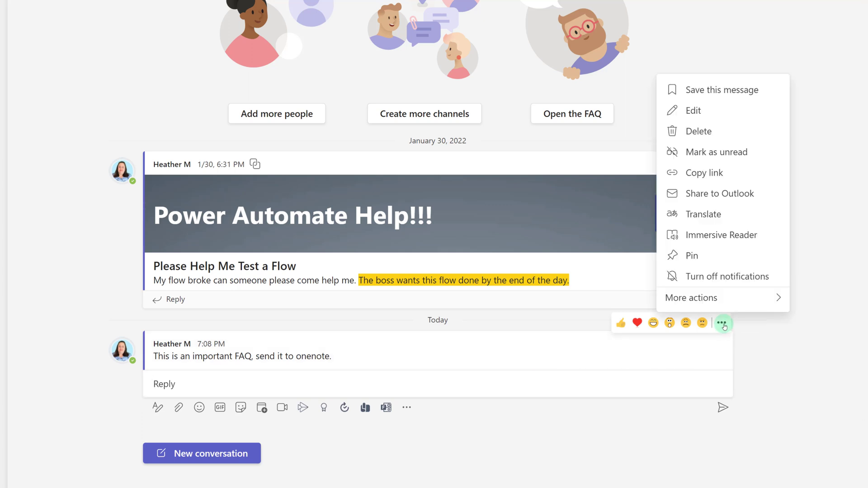
{"action": "left_click", "coordinate": [722, 301]}
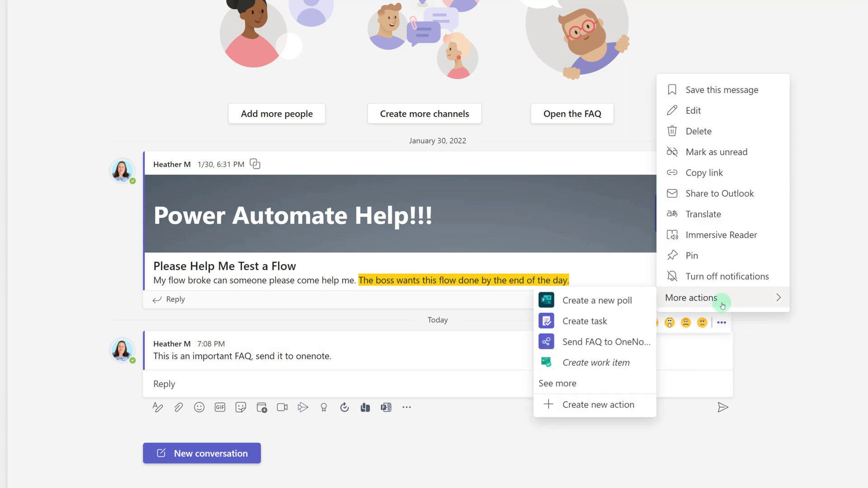
{"action": "left_click", "coordinate": [572, 350]}
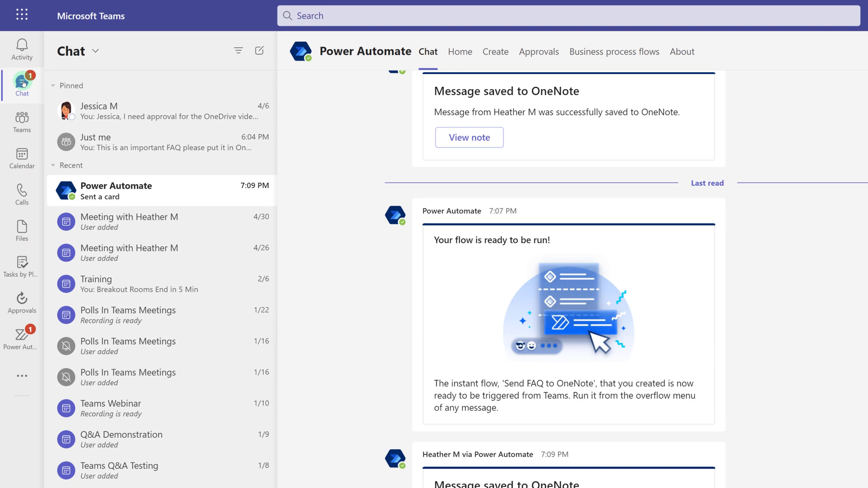
Step: Review the Power Automate chat for notifications about the flow and its OneNote run
{"action": "left_click", "coordinate": [139, 184]}
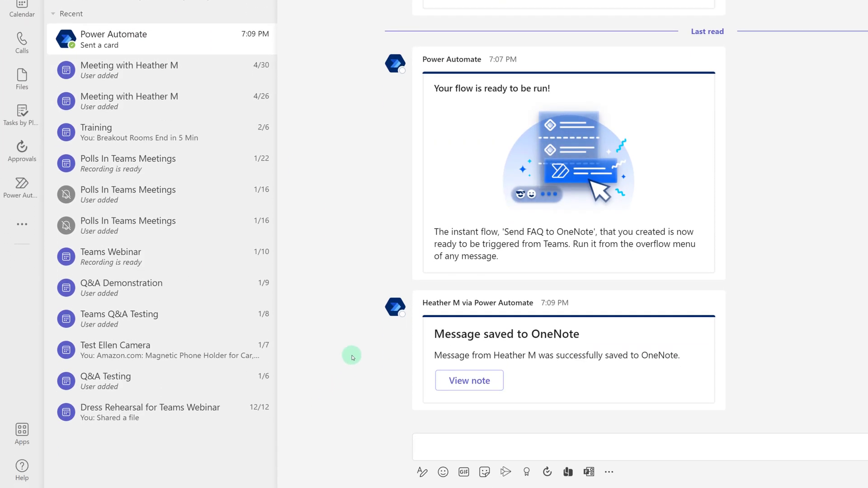
{"action": "mouse_move", "coordinate": [417, 312]}
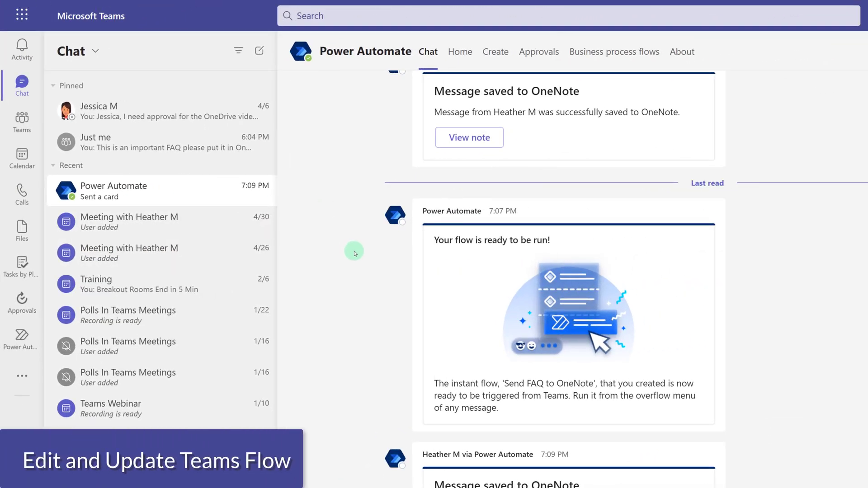
{"action": "scroll", "coordinate": [351, 209], "scroll_direction": "up", "scroll_amount": 3}
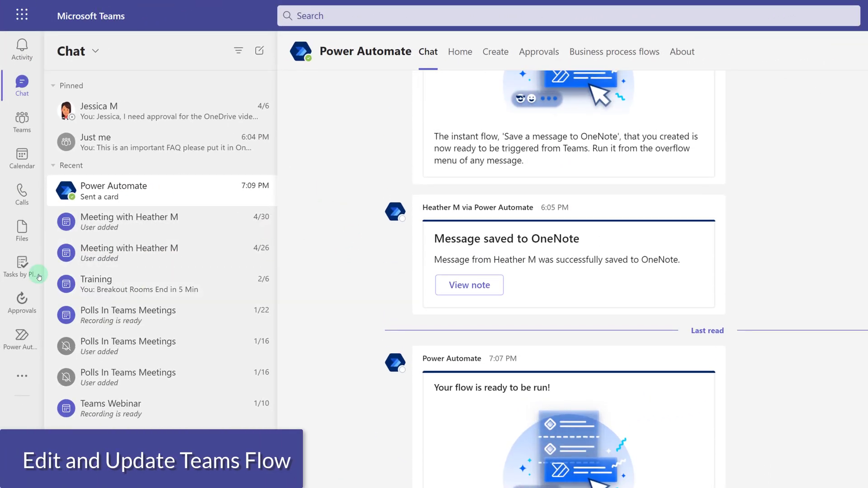
Step: Go to the Power Automate flow list and switch the Send FAQ to OneNote flow off and back on
{"action": "left_click", "coordinate": [21, 338]}
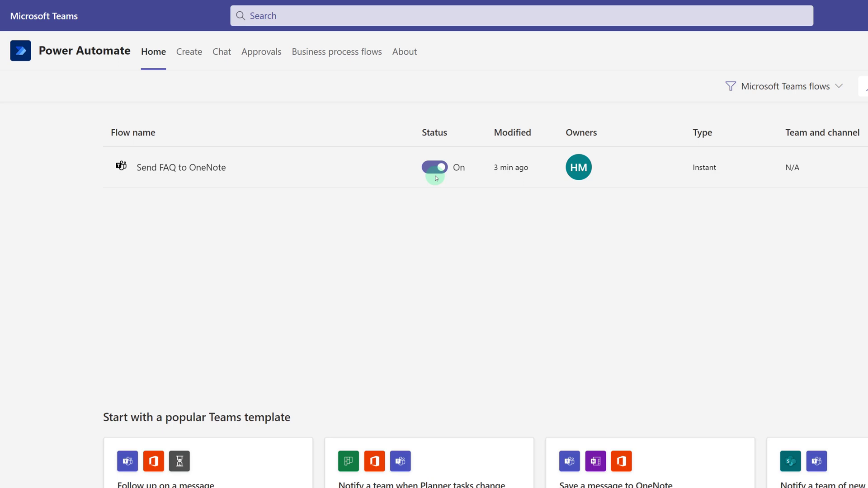
{"action": "left_click", "coordinate": [440, 175]}
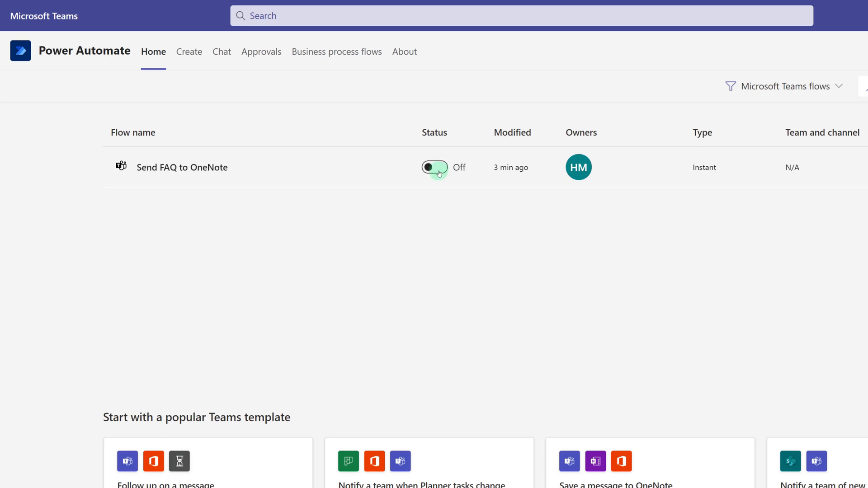
{"action": "left_click", "coordinate": [441, 174]}
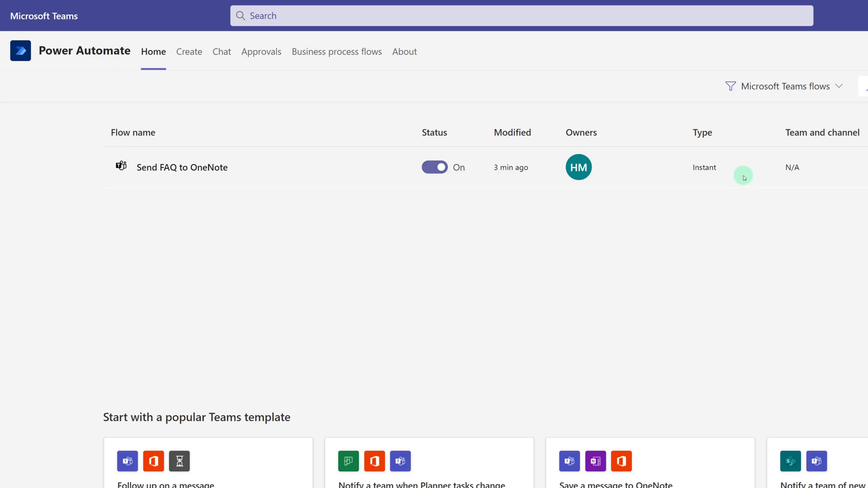
Step: Edit the Send FAQ to OneNote flow to create pages in the Testing Teams Notes notebook's Untitled Section, and save the flow
{"action": "left_click", "coordinate": [188, 167]}
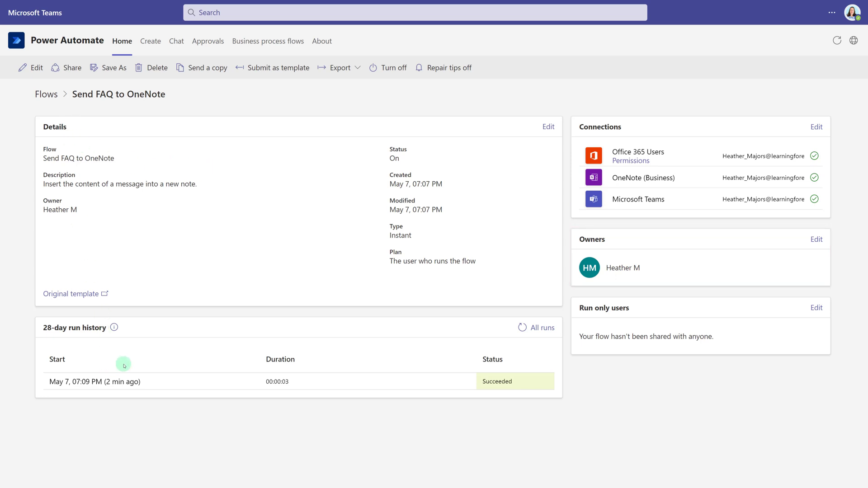
{"action": "left_click", "coordinate": [31, 71]}
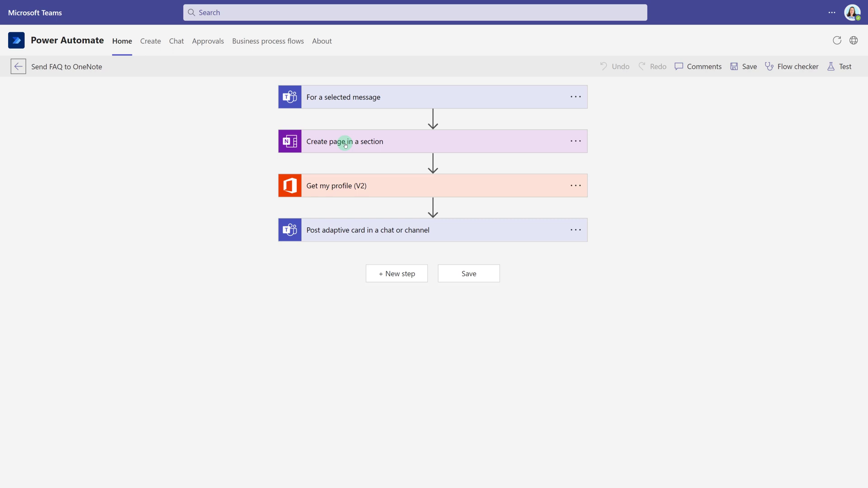
{"action": "left_click", "coordinate": [345, 143]}
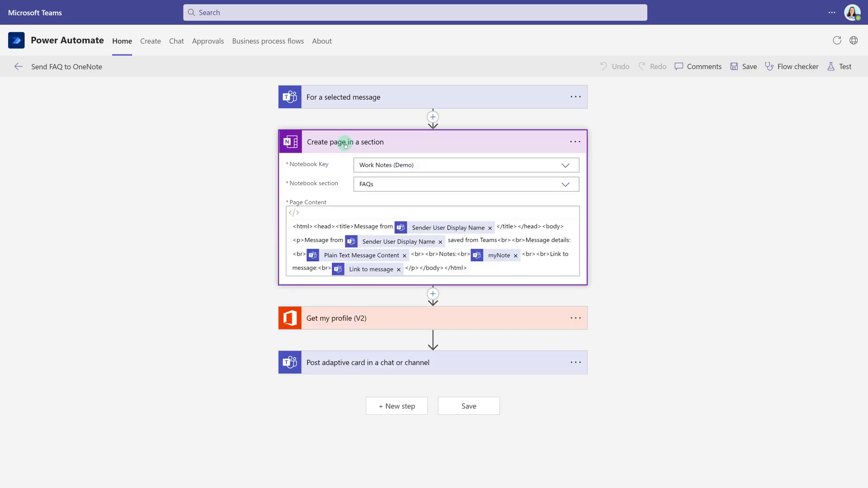
{"action": "left_click", "coordinate": [566, 165]}
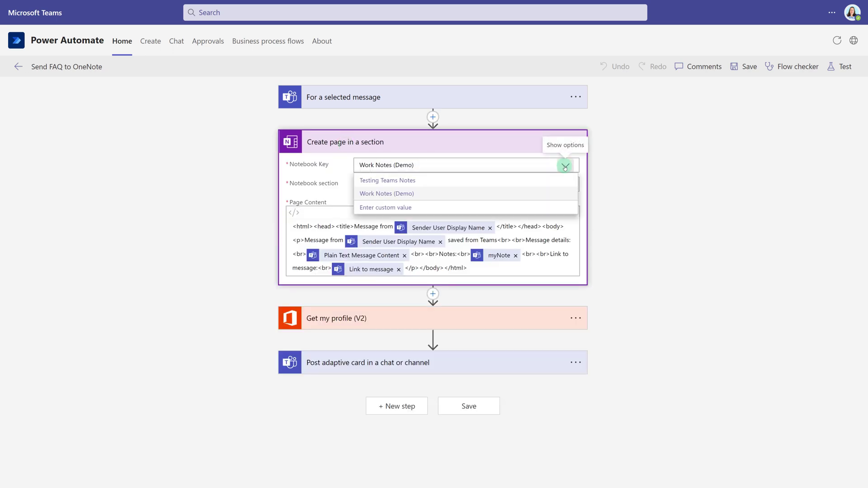
{"action": "left_click", "coordinate": [389, 180]}
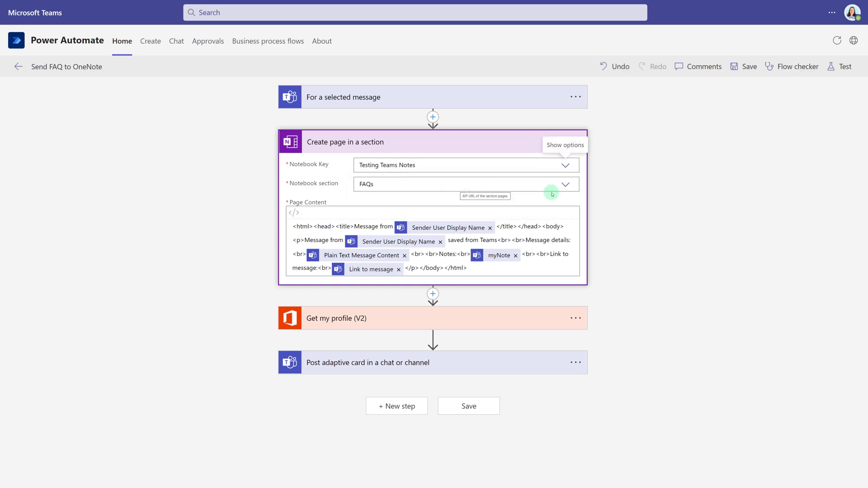
{"action": "left_click", "coordinate": [566, 185]}
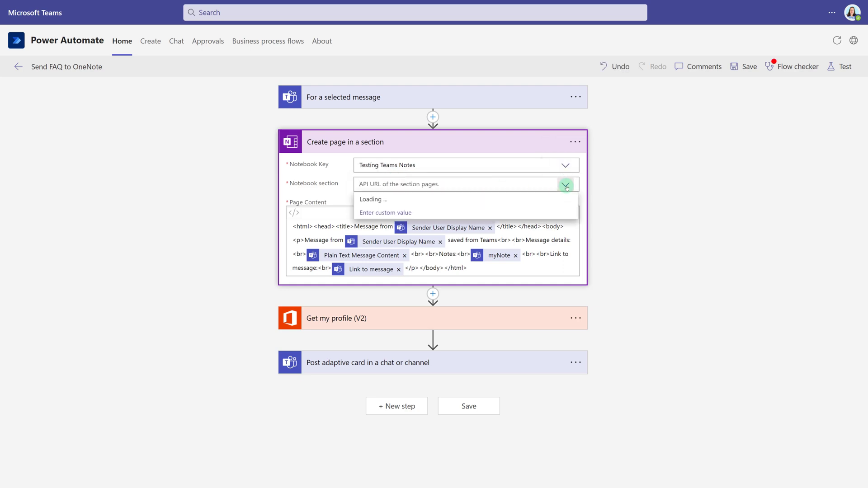
{"action": "left_click", "coordinate": [384, 203]}
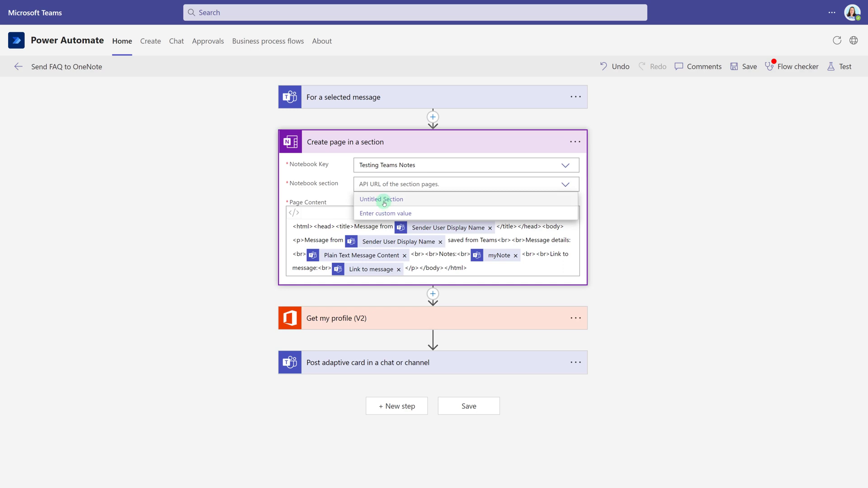
{"action": "left_click", "coordinate": [173, 194]}
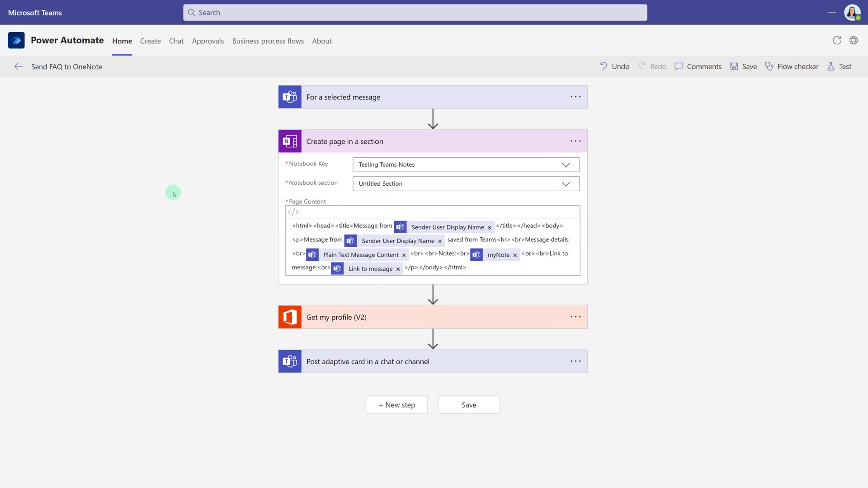
{"action": "left_click", "coordinate": [469, 406]}
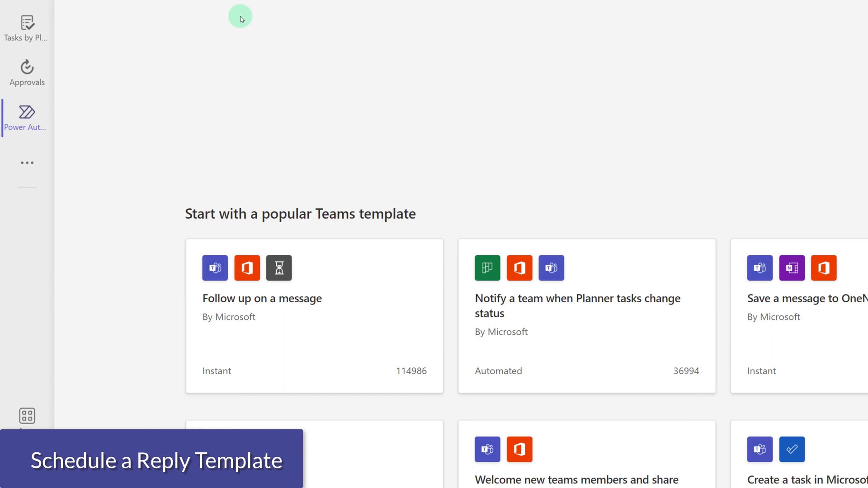
Step: Create a flow from the Schedule a reply template, keeping the name "Schedule a reply"
{"action": "scroll", "coordinate": [107, 157], "scroll_direction": "down", "scroll_amount": 3}
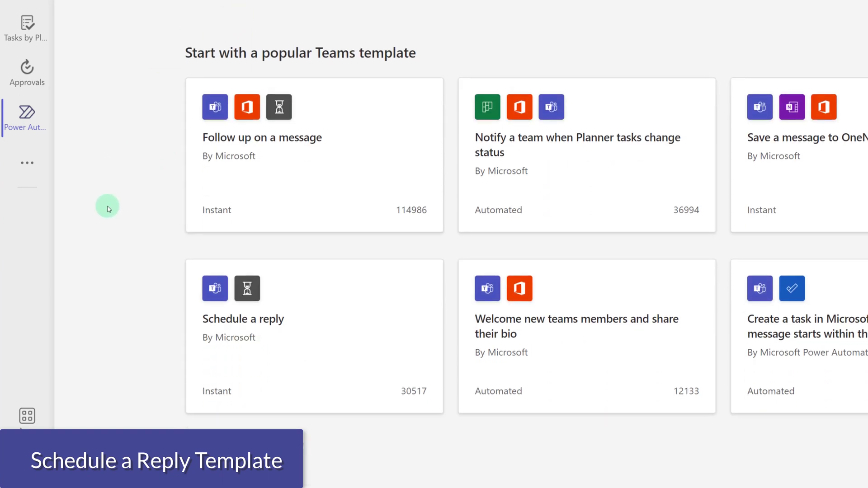
{"action": "left_click", "coordinate": [225, 366]}
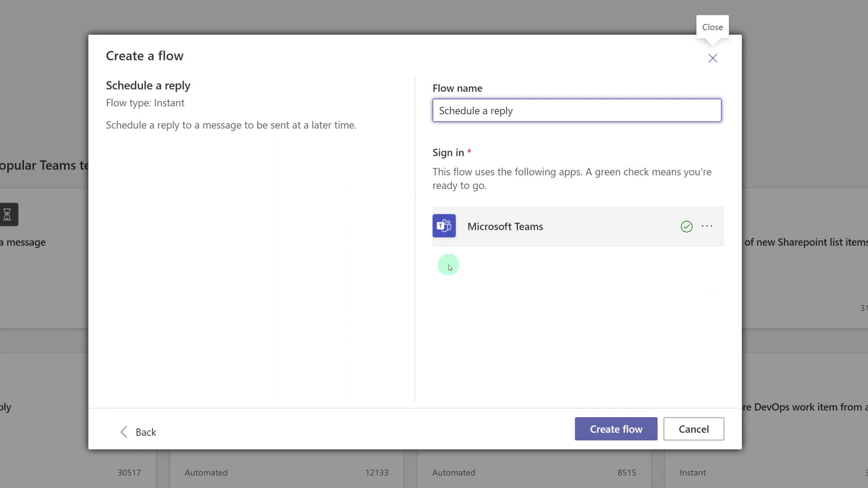
{"action": "left_click", "coordinate": [597, 433]}
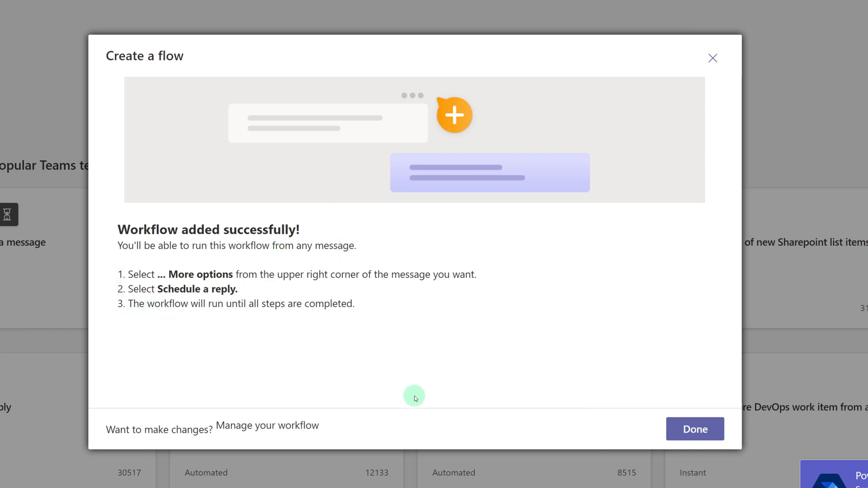
{"action": "left_click", "coordinate": [695, 430]}
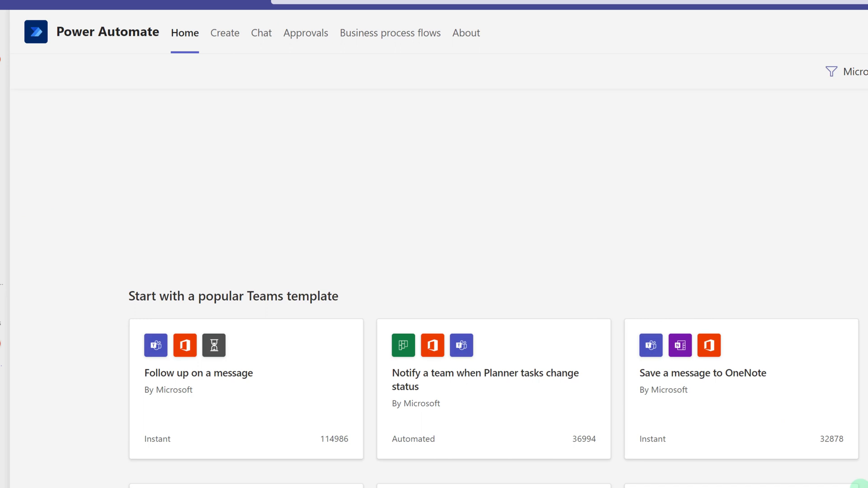
Step: Run the Schedule a reply action on the channel message about the important FAQ
{"action": "left_click", "coordinate": [25, 135]}
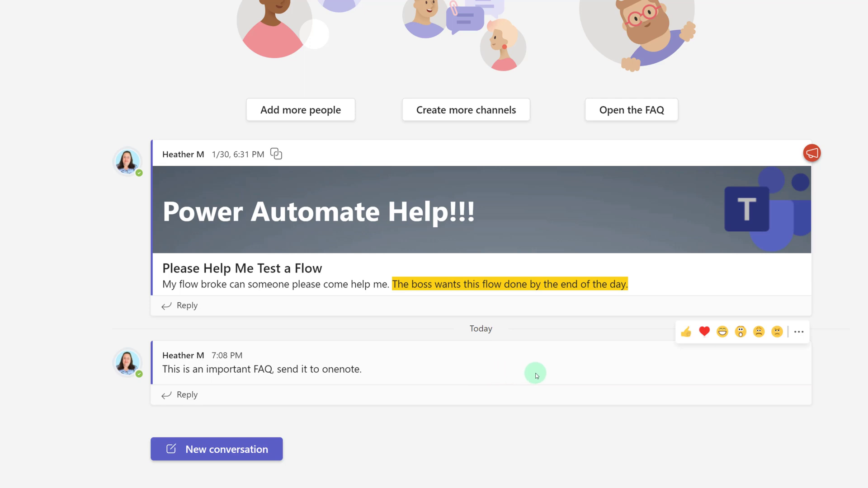
{"action": "left_click", "coordinate": [800, 337]}
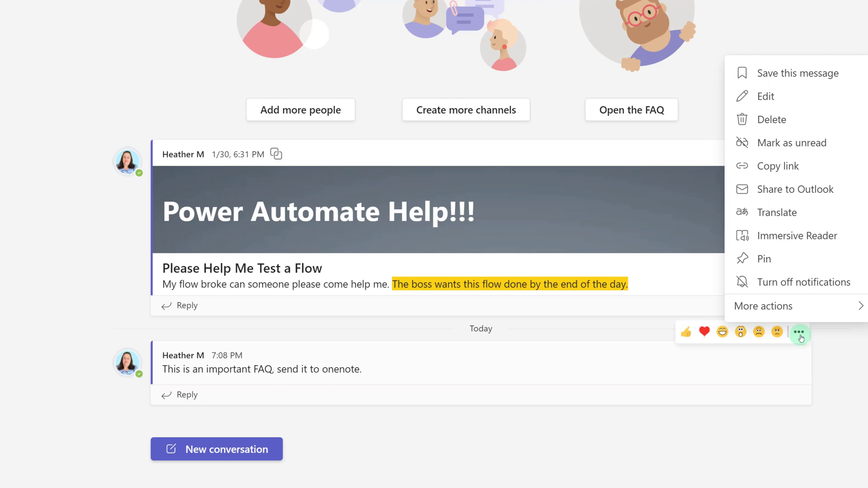
{"action": "mouse_move", "coordinate": [803, 312]}
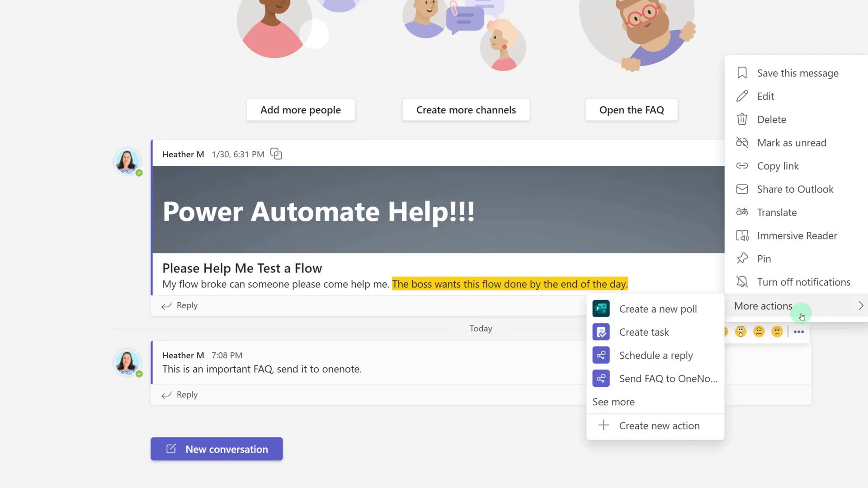
{"action": "left_click", "coordinate": [638, 358]}
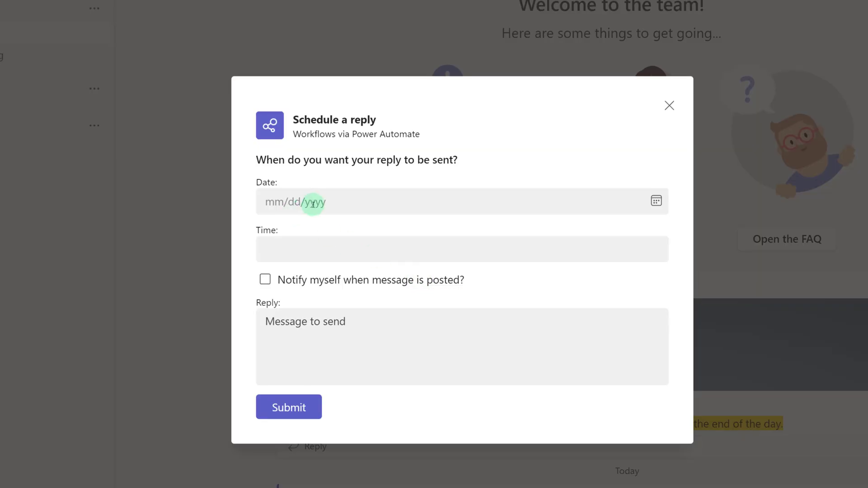
Step: Set the scheduled reply to be sent on May 9, 2022 at 7:00 AM
{"action": "left_click", "coordinate": [429, 201]}
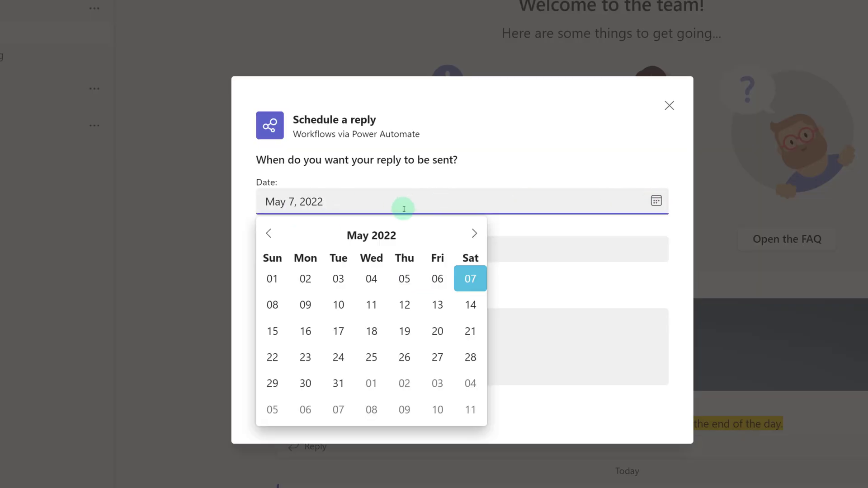
{"action": "left_click", "coordinate": [306, 306]}
{"action": "left_click", "coordinate": [291, 248]}
{"action": "left_click", "coordinate": [322, 373]}
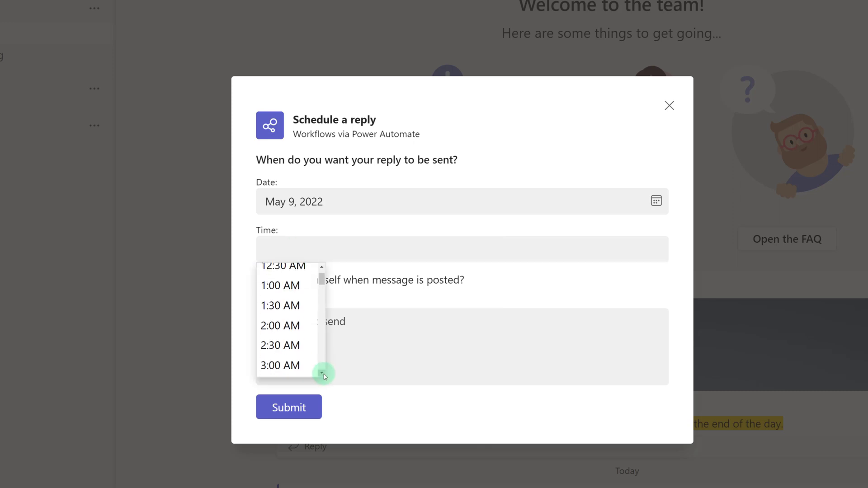
{"action": "left_click", "coordinate": [322, 373]}
{"action": "left_click", "coordinate": [323, 373]}
{"action": "left_click", "coordinate": [281, 368]}
Step: Enter the reply "I have additional information to add to this FAQ. Let's talk about it." and submit it
{"action": "left_click", "coordinate": [281, 320]}
{"action": "type", "text": "I have additional "}
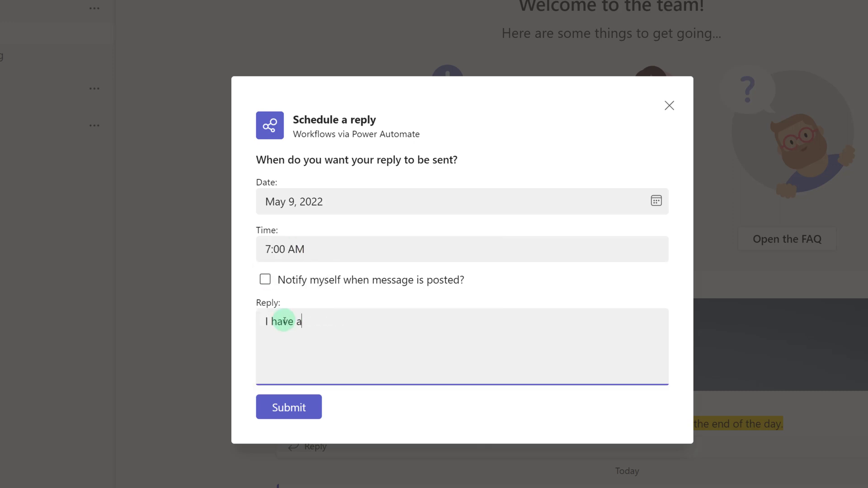
{"action": "type", "text": "information to add to this FAQ."}
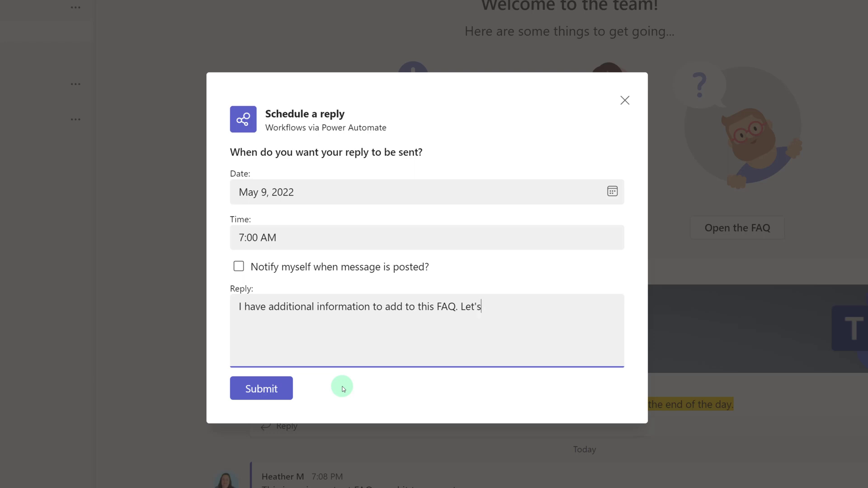
{"action": "type", "text": "Let's talk about it."}
{"action": "left_click", "coordinate": [269, 397]}
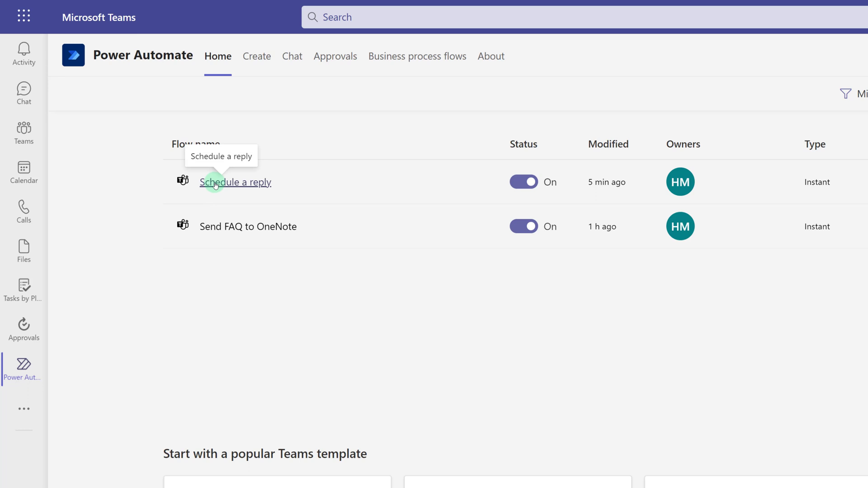
Step: Cancel the pending run of the Schedule a reply flow and return from the run's details
{"action": "left_click", "coordinate": [216, 183]}
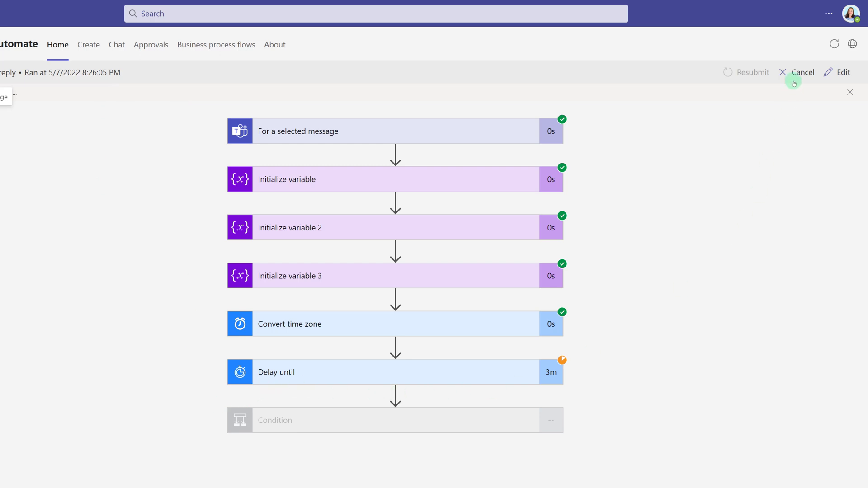
{"action": "left_click", "coordinate": [799, 73]}
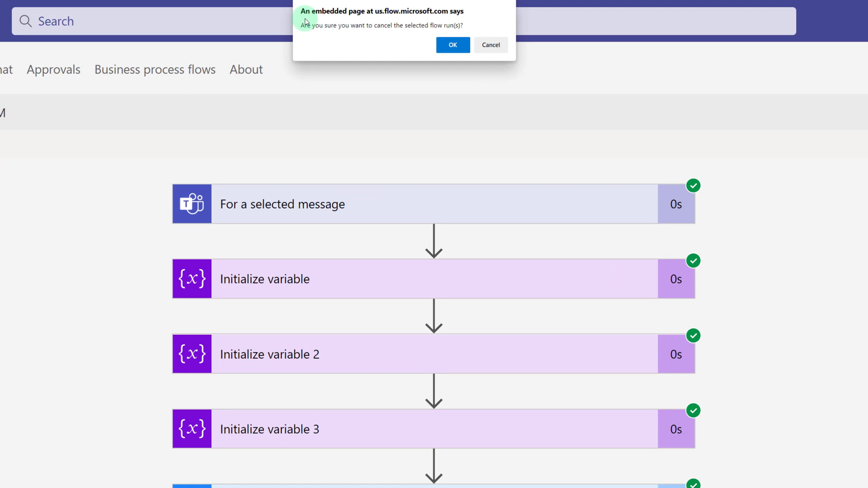
{"action": "left_click", "coordinate": [453, 45]}
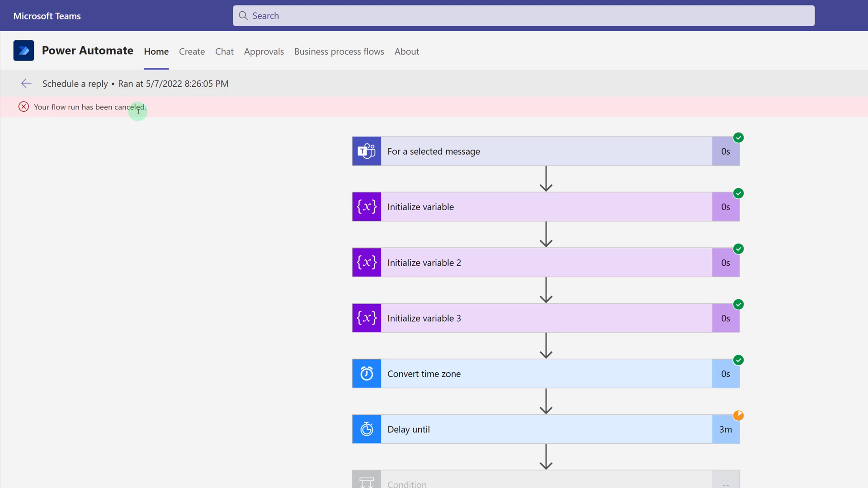
{"action": "left_click", "coordinate": [25, 83]}
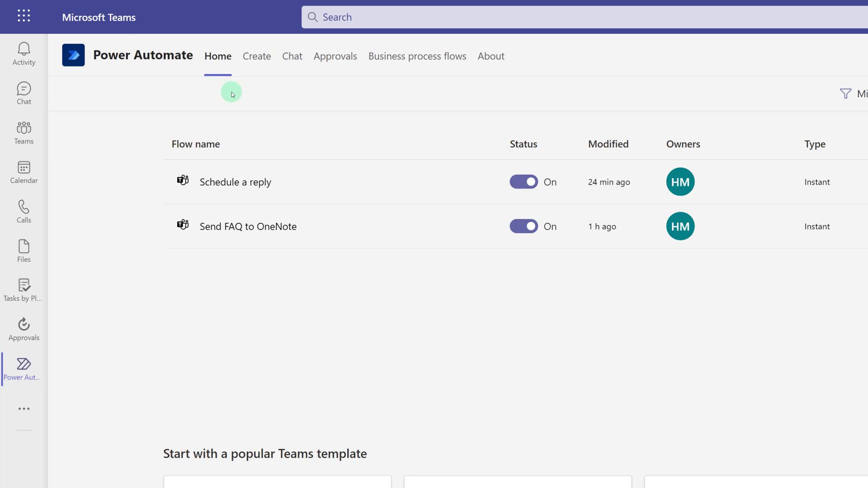
Step: Start a flow from the Calendar category's Schedule a meeting from a message template, keeping its name and saving events to Calendar
{"action": "left_click", "coordinate": [256, 66]}
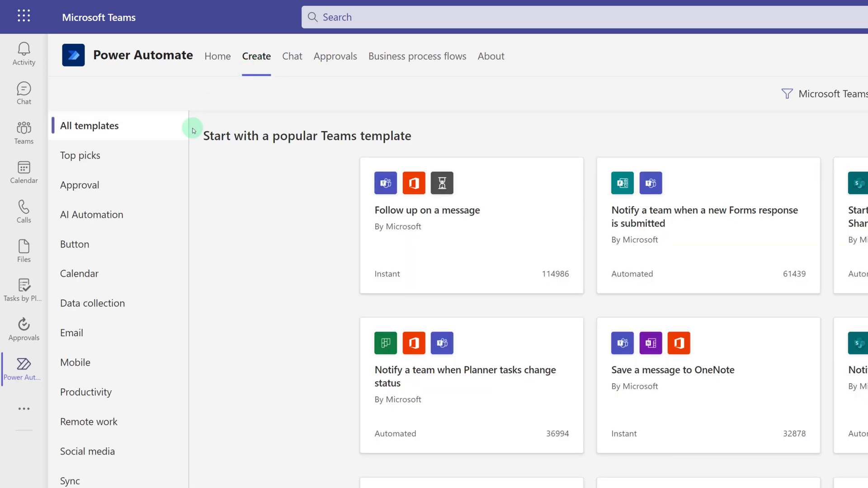
{"action": "left_click", "coordinate": [93, 277]}
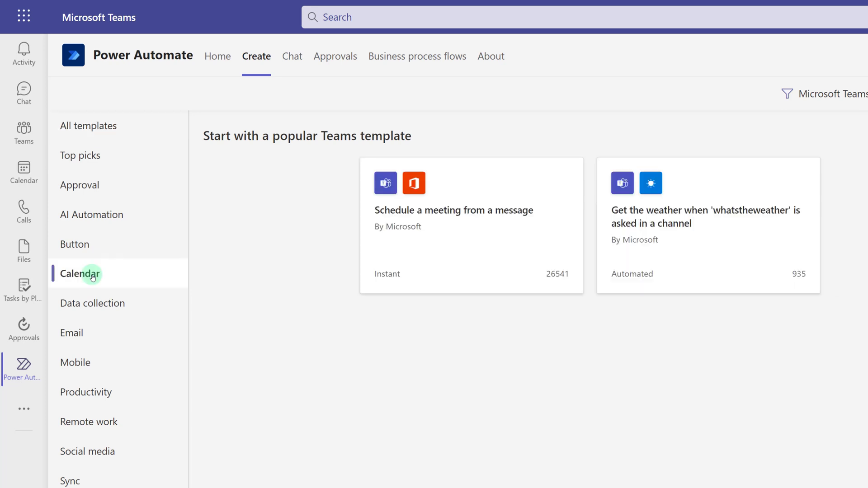
{"action": "left_click", "coordinate": [451, 258]}
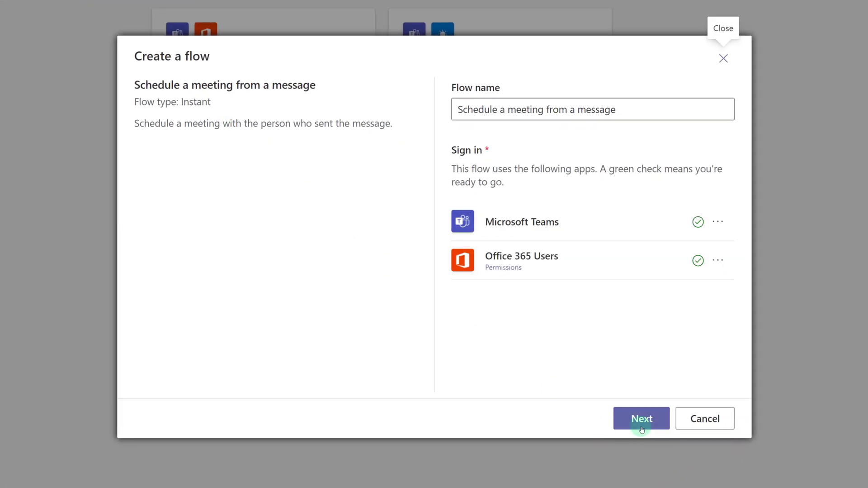
{"action": "left_click", "coordinate": [642, 429]}
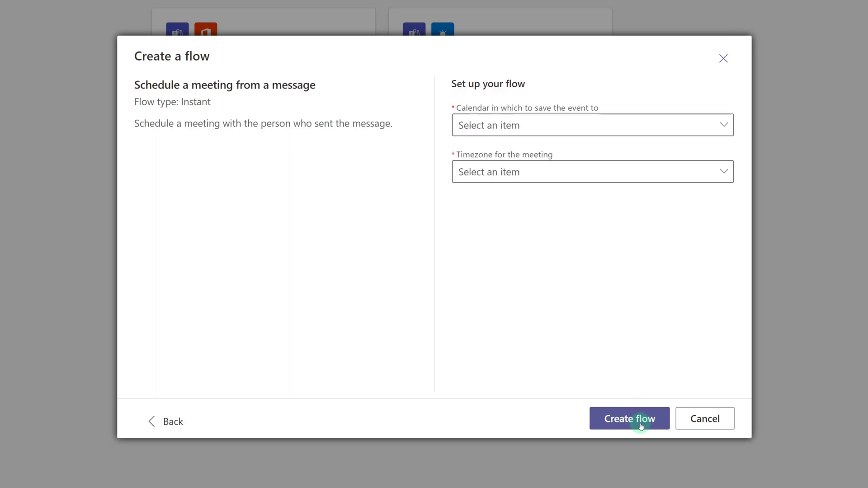
{"action": "left_click", "coordinate": [616, 132]}
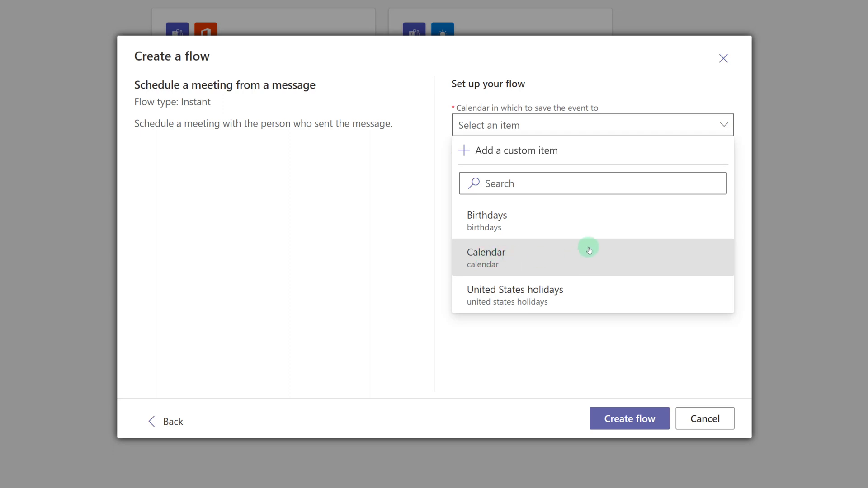
{"action": "left_click", "coordinate": [462, 267]}
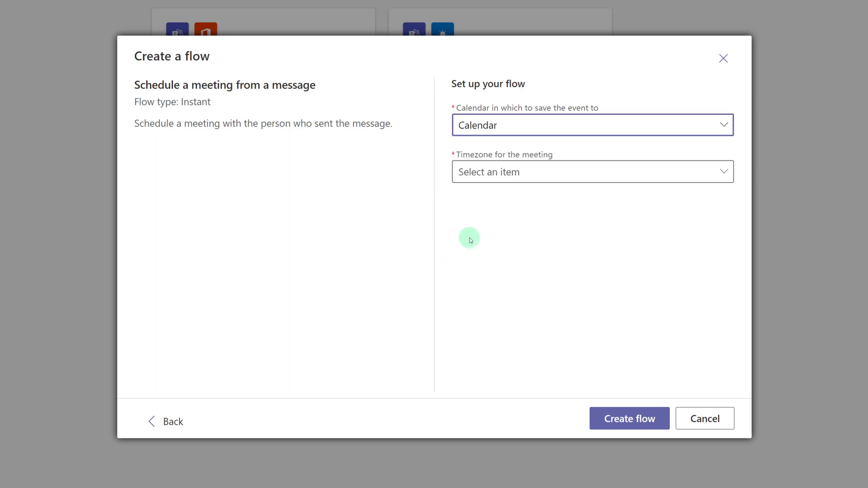
Step: Set the meeting timezone to Eastern Standard Time and create the flow
{"action": "left_click", "coordinate": [553, 180]}
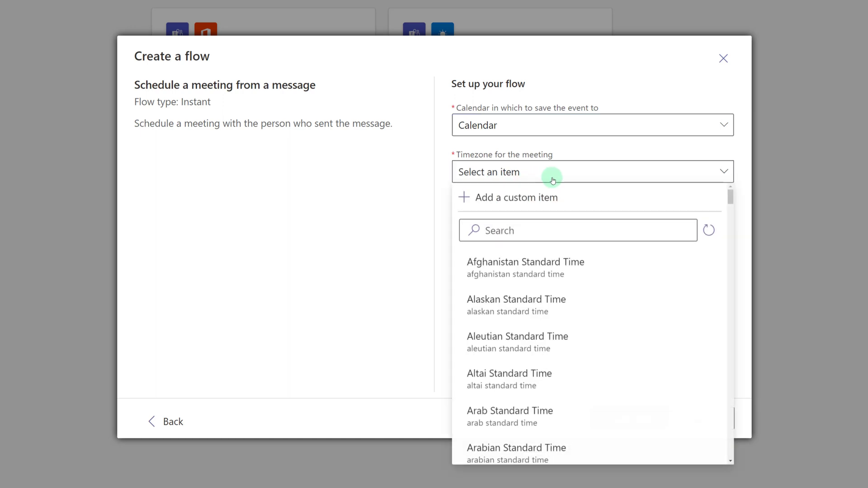
{"action": "left_click", "coordinate": [497, 227]}
{"action": "type", "text": "eas"}
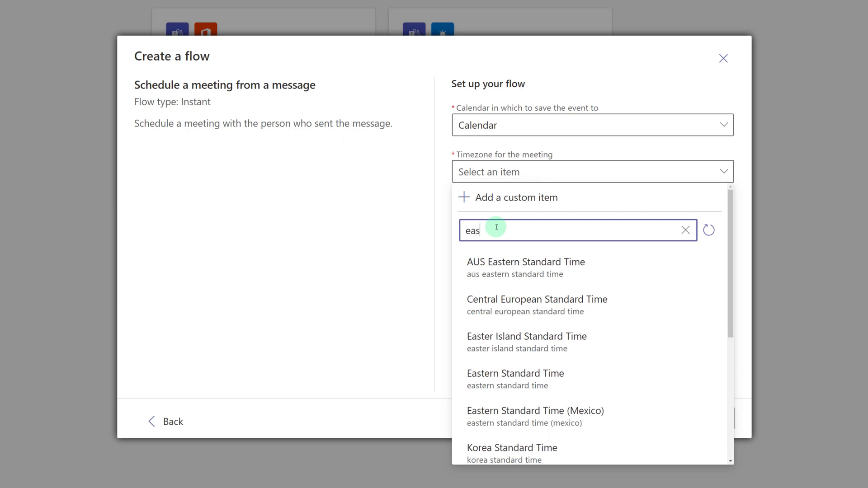
{"action": "type", "text": "t"}
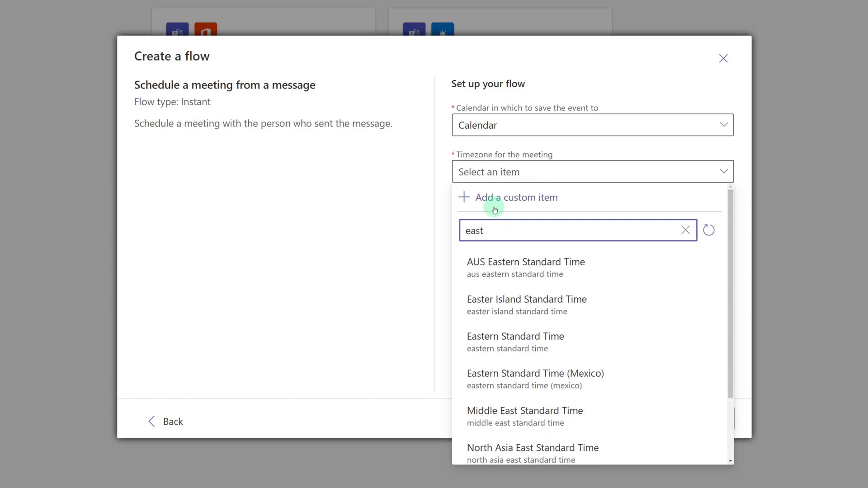
{"action": "left_click", "coordinate": [522, 345]}
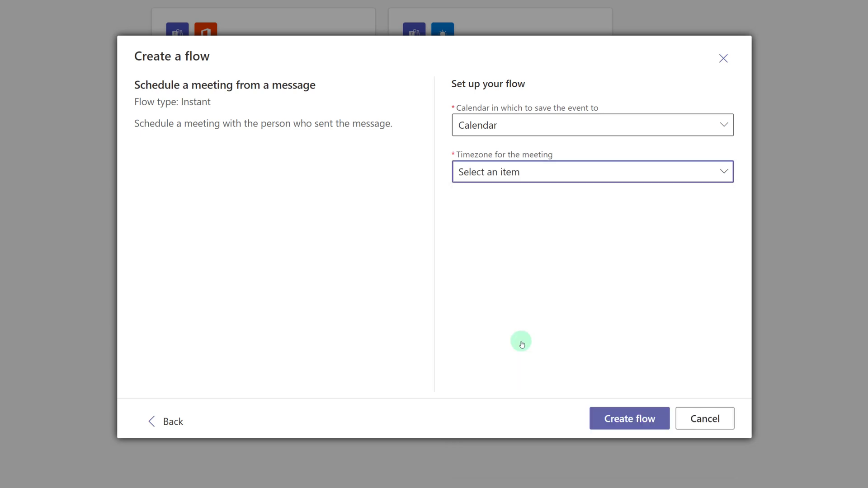
{"action": "left_click", "coordinate": [621, 420]}
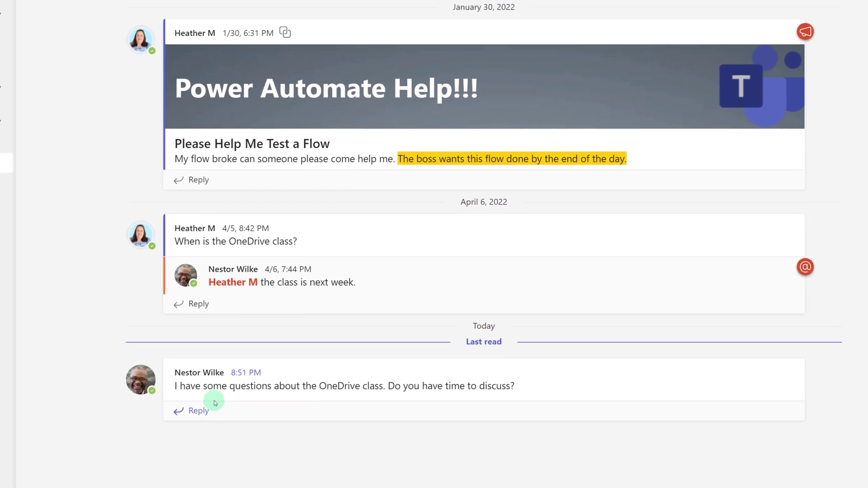
Step: Run the Schedule a meeting from a message action on the channel post asking to discuss the OneDrive class
{"action": "mouse_move", "coordinate": [215, 402]}
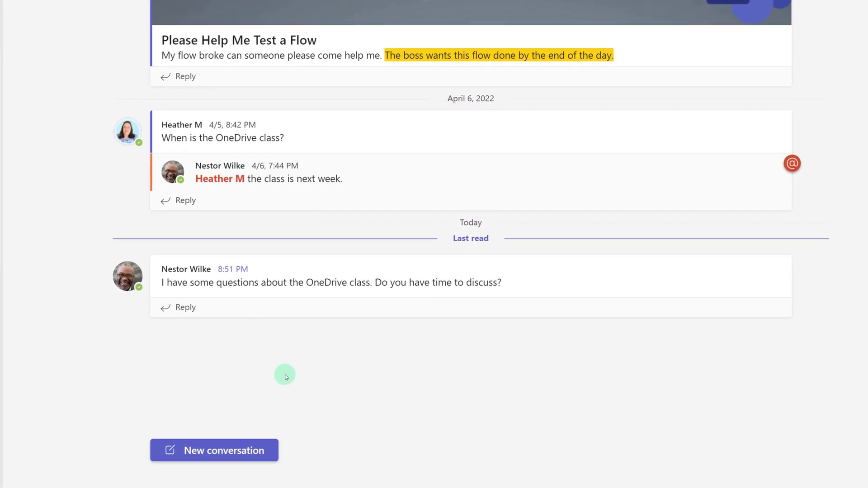
{"action": "mouse_move", "coordinate": [699, 284]}
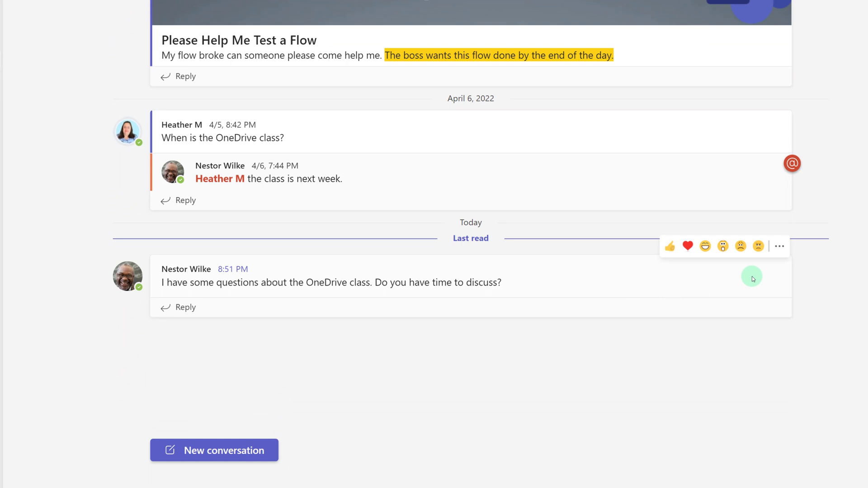
{"action": "left_click", "coordinate": [779, 248]}
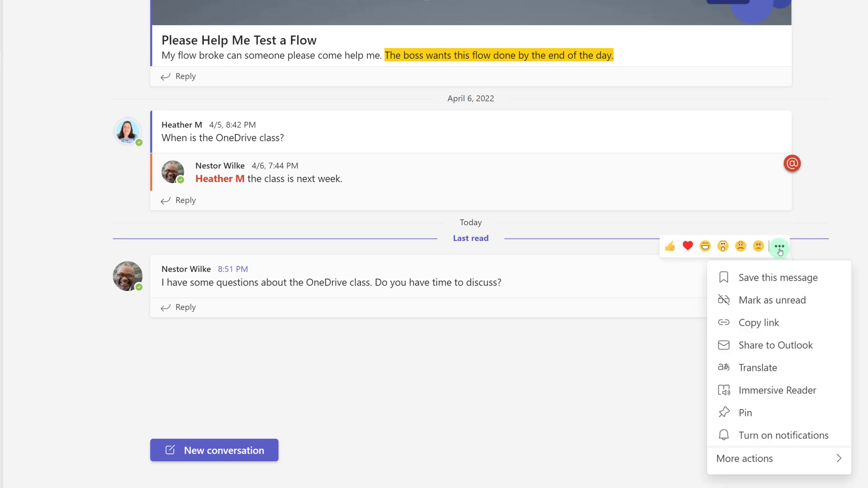
{"action": "mouse_move", "coordinate": [710, 458]}
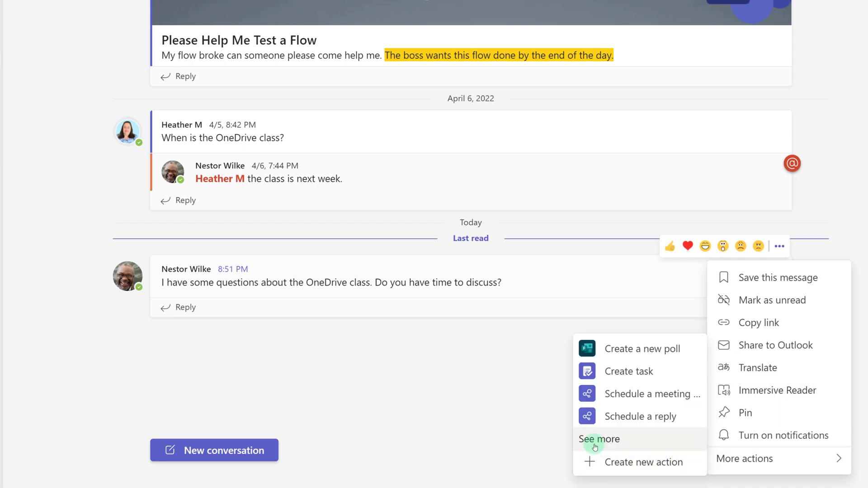
{"action": "left_click", "coordinate": [601, 397]}
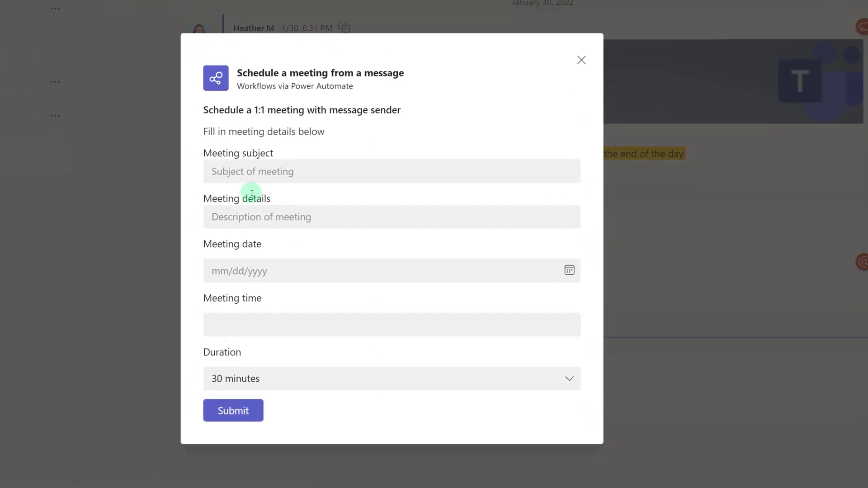
Step: Enter "OneDrive" as the meeting subject and "To discuss your questions" as the meeting details
{"action": "left_click", "coordinate": [258, 177]}
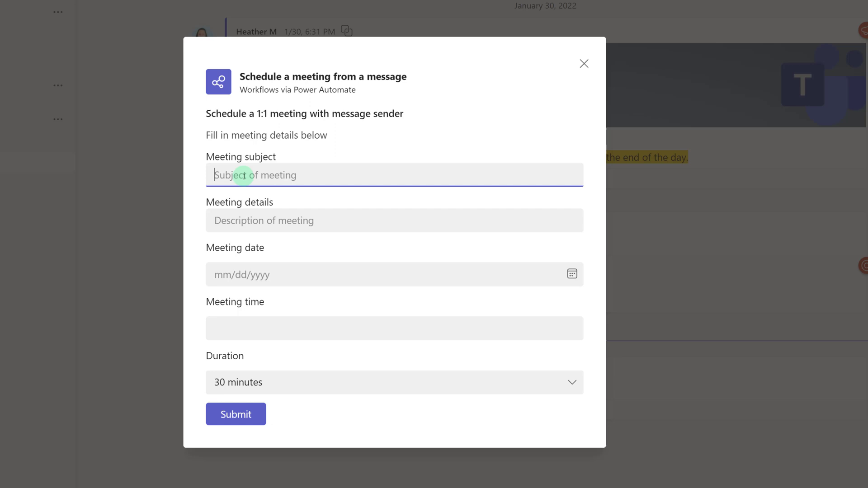
{"action": "type", "text": "OneDrive"}
{"action": "key", "text": "Tab"}
{"action": "type", "text": "T"}
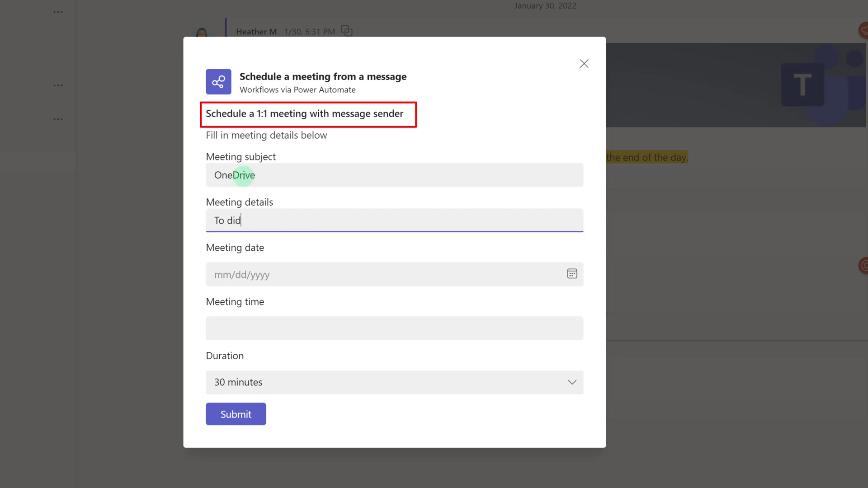
{"action": "type", "text": "o discuss your questions"}
Step: Set the meeting for May 9, 2022 at 10:00 AM, keep the 30-minute duration, and submit it
{"action": "key", "text": "Tab"}
{"action": "type", "text": "May 7, 2022"}
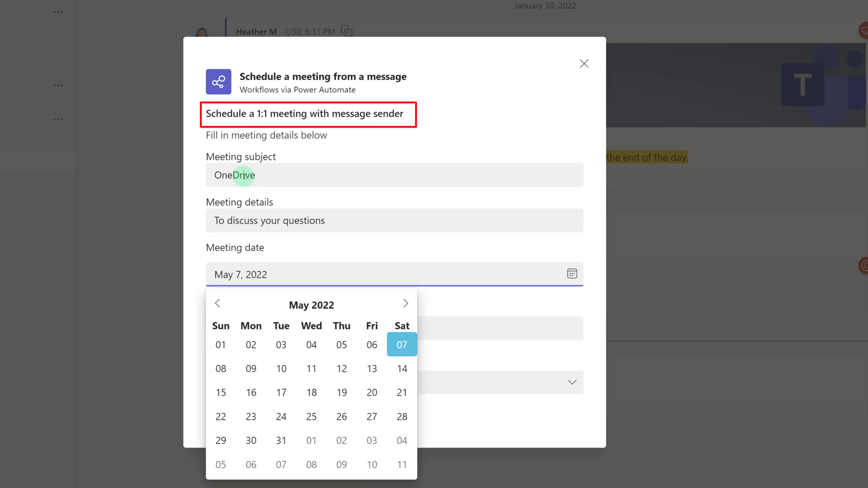
{"action": "left_click", "coordinate": [257, 359]}
{"action": "left_click", "coordinate": [258, 337]}
{"action": "scroll", "coordinate": [241, 425], "scroll_direction": "down", "scroll_amount": 4}
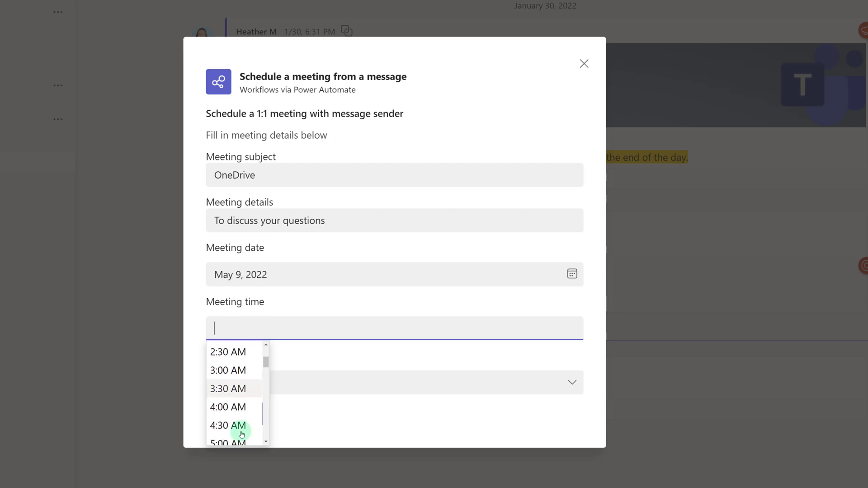
{"action": "scroll", "coordinate": [240, 434], "scroll_direction": "down", "scroll_amount": 2}
{"action": "left_click", "coordinate": [235, 435]}
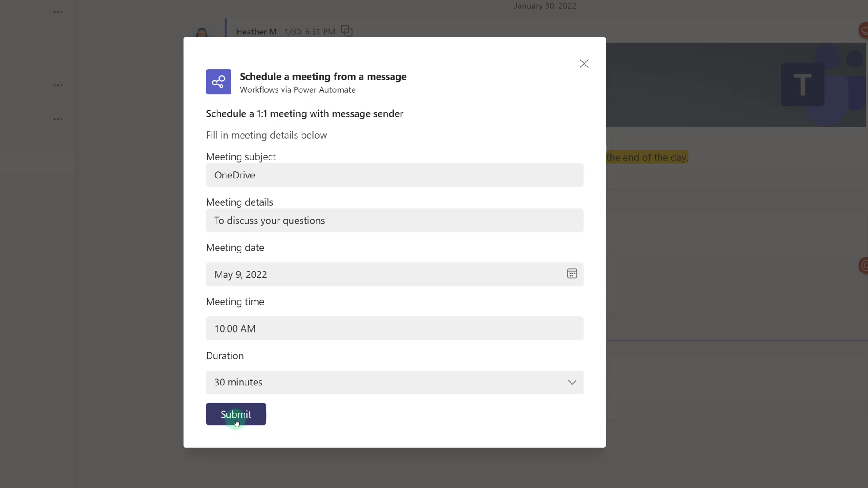
{"action": "left_click", "coordinate": [235, 423]}
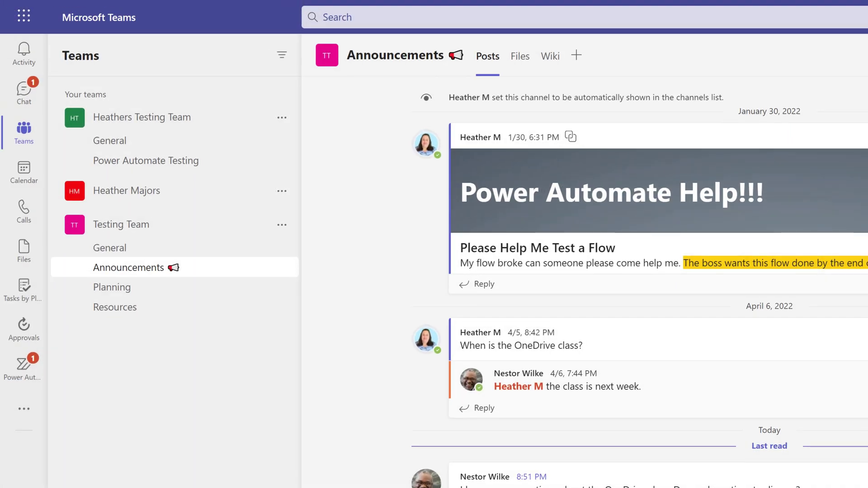
Step: Open the OneDrive meeting on Monday, May 9 in the calendar and add the Retail Manager as another attendee
{"action": "left_click", "coordinate": [18, 179]}
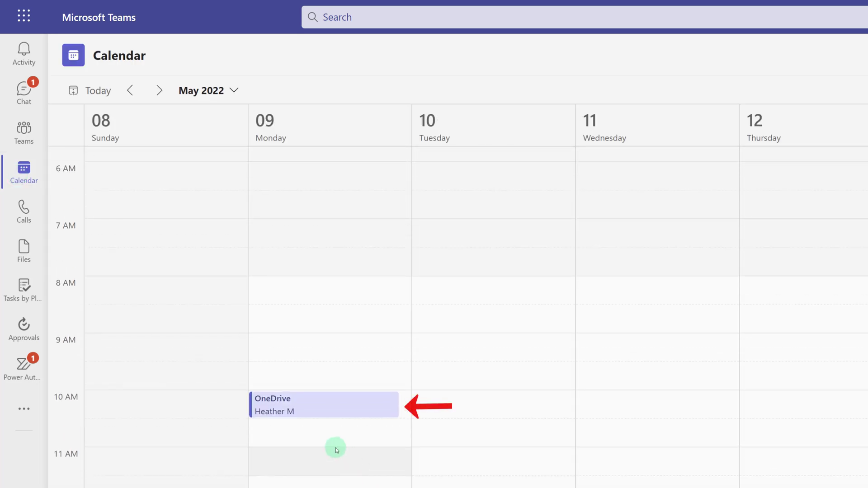
{"action": "left_click", "coordinate": [311, 411]}
{"action": "double_click", "coordinate": [311, 411]}
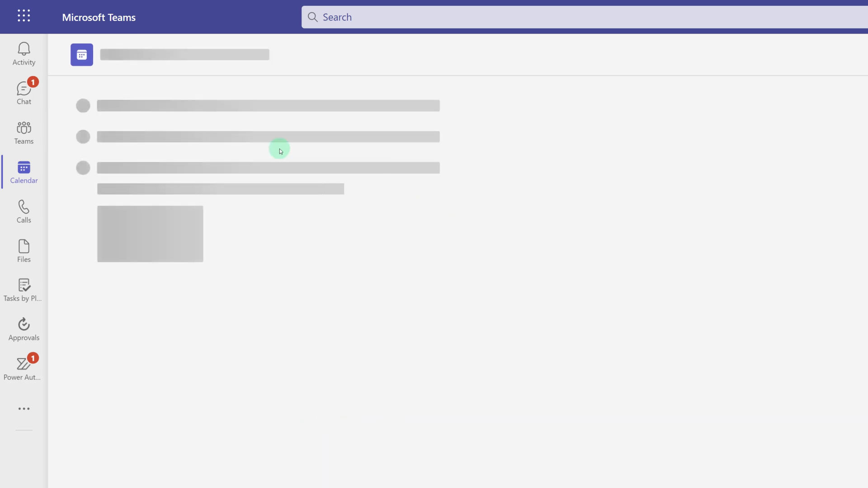
{"action": "left_click", "coordinate": [268, 168]}
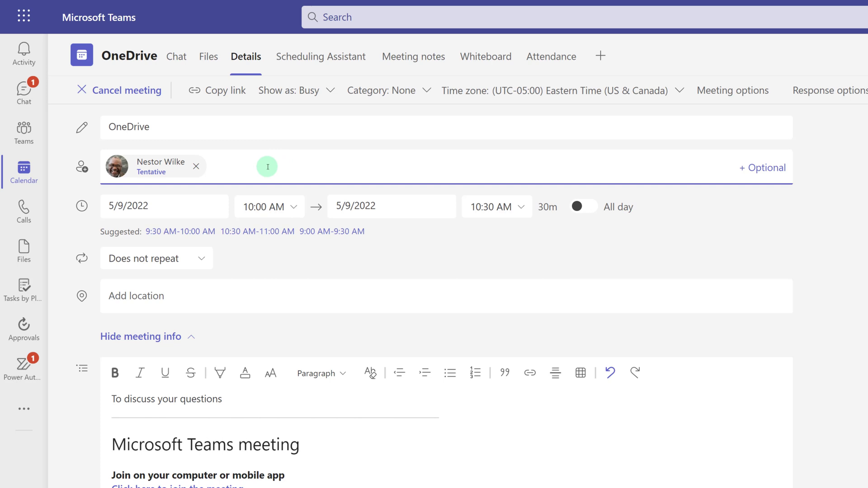
{"action": "type", "text": "ad"}
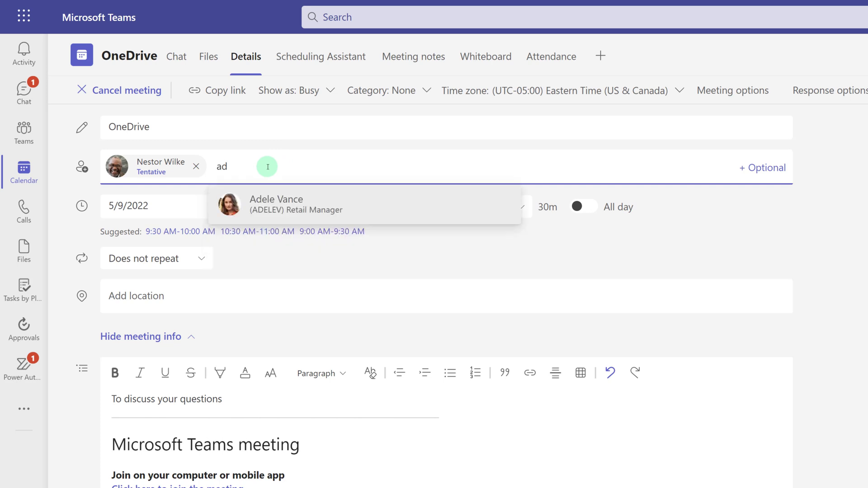
{"action": "left_click", "coordinate": [281, 199]}
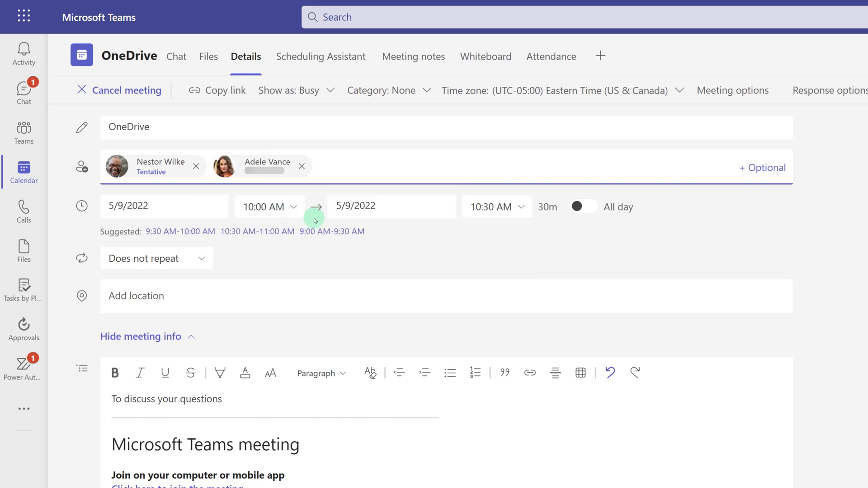